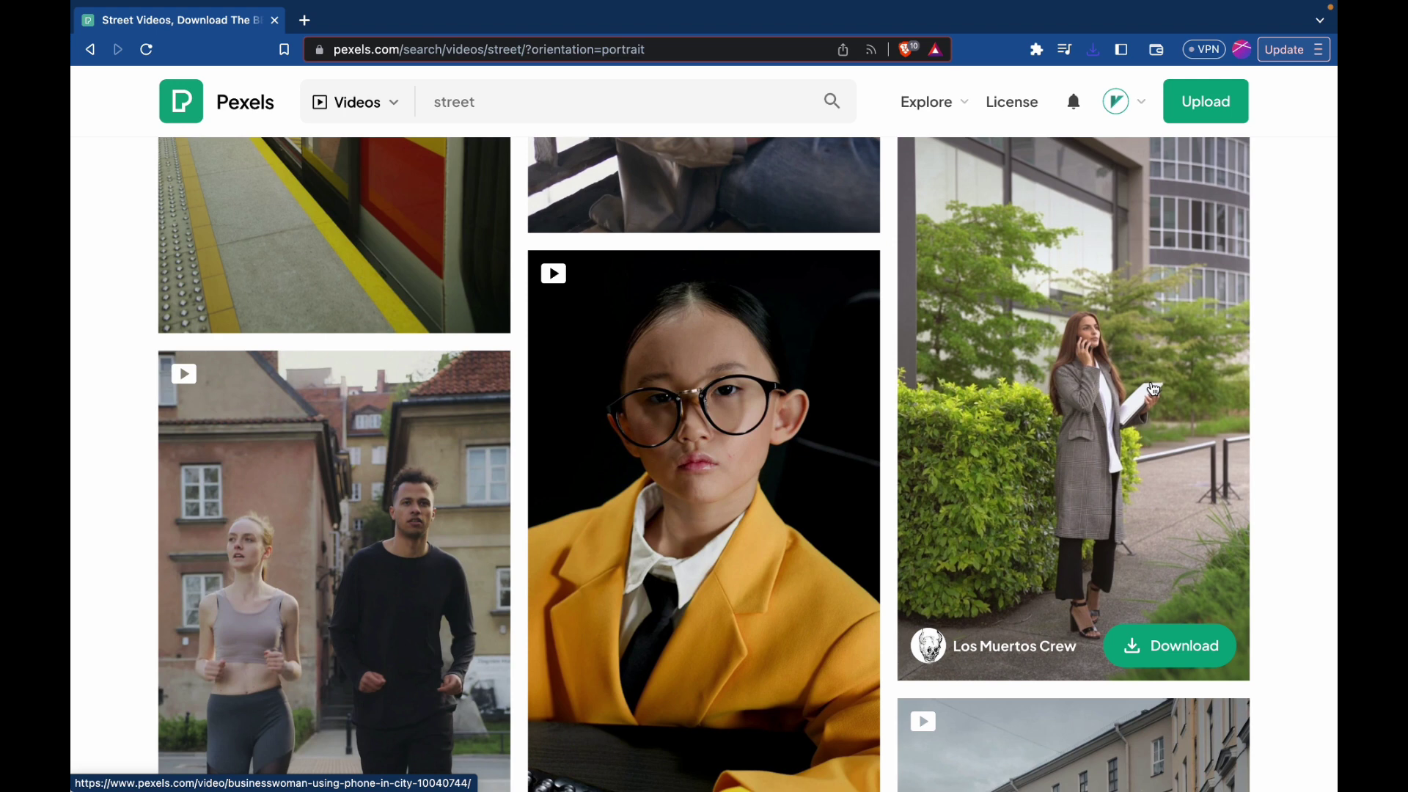
Open the Pexels page for the businesswoman-on-her-phone street clip and download it for free.
{"action": "left_click", "coordinate": [1071, 295]}
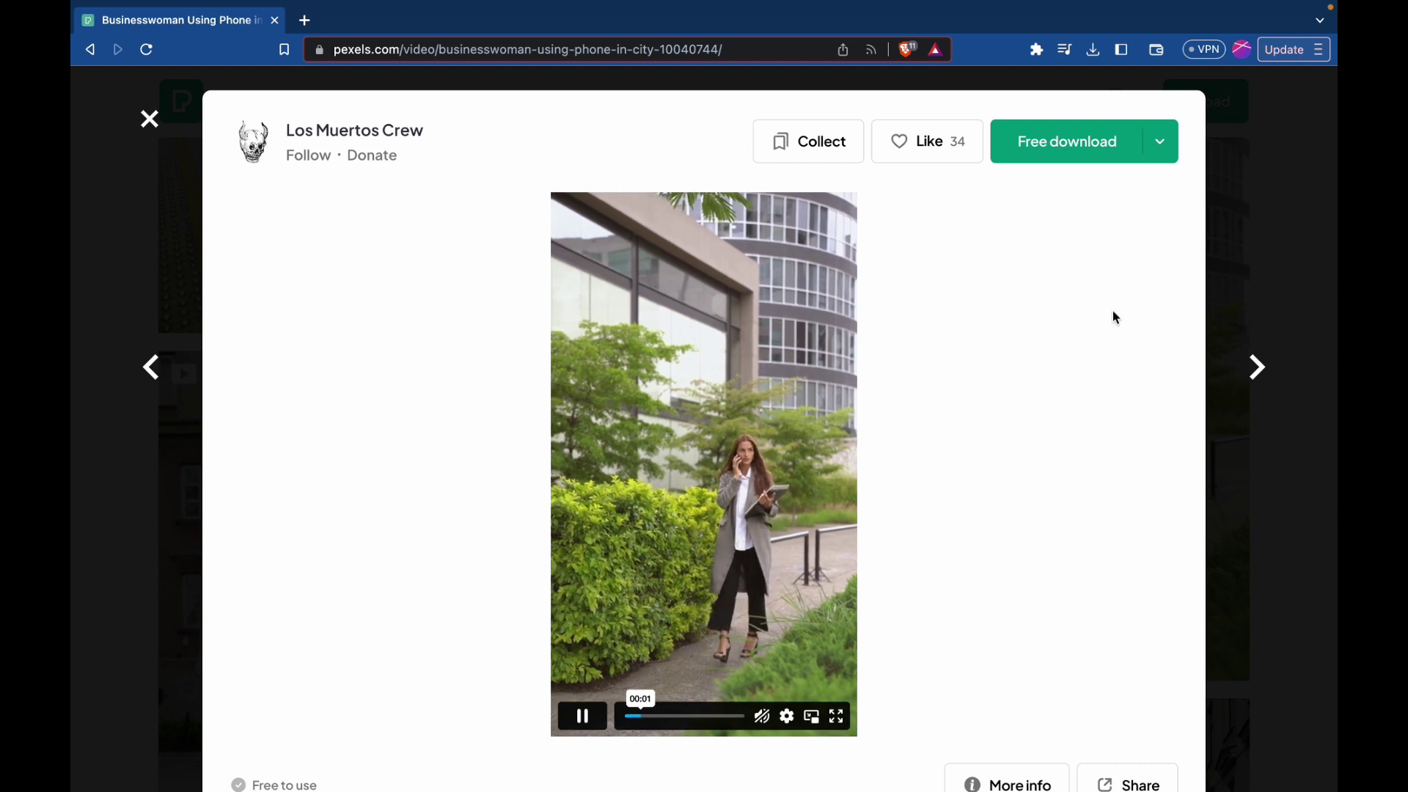
{"action": "left_click", "coordinate": [1081, 144]}
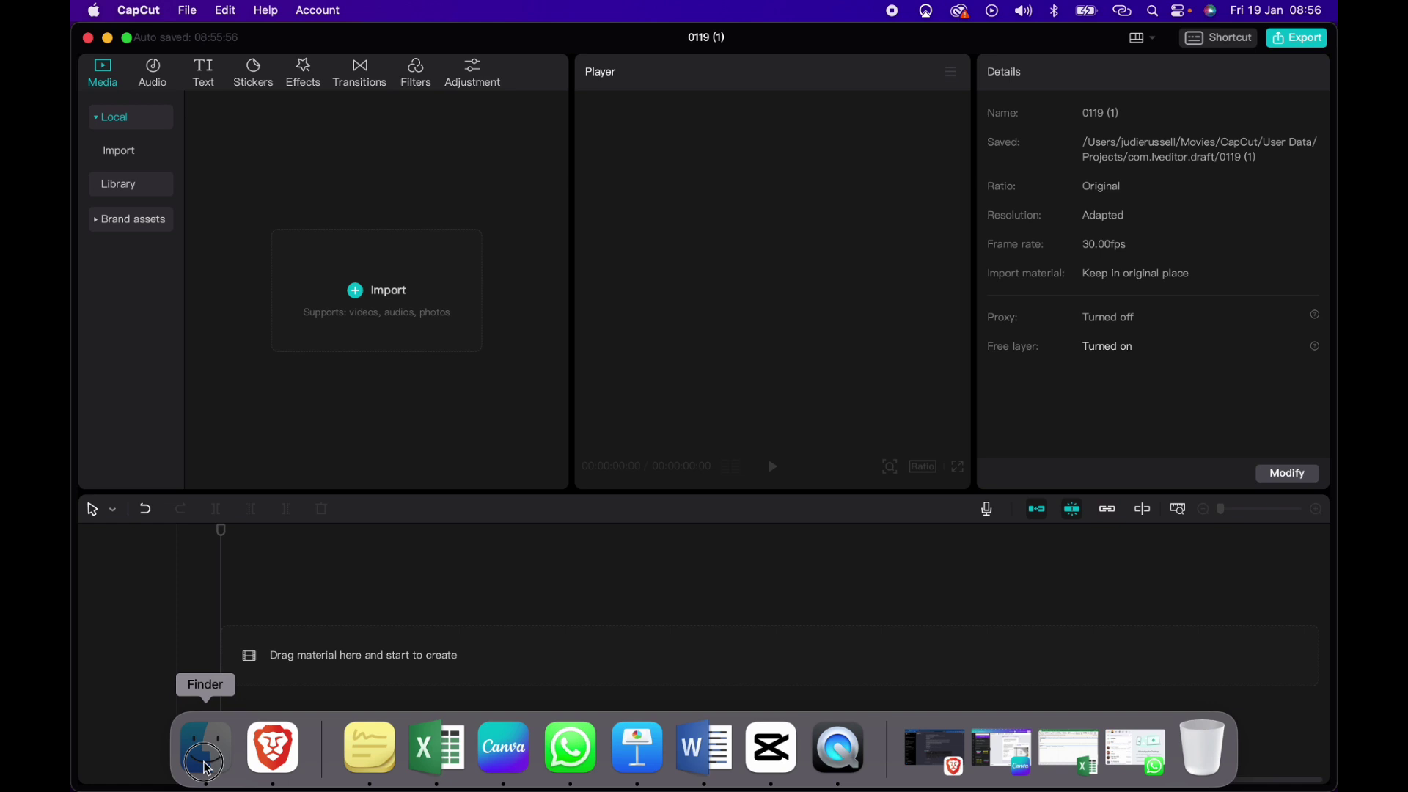
Drag the downloaded Pexels video from Finder's Downloads onto the CapCut timeline.
{"action": "left_click", "coordinate": [200, 747]}
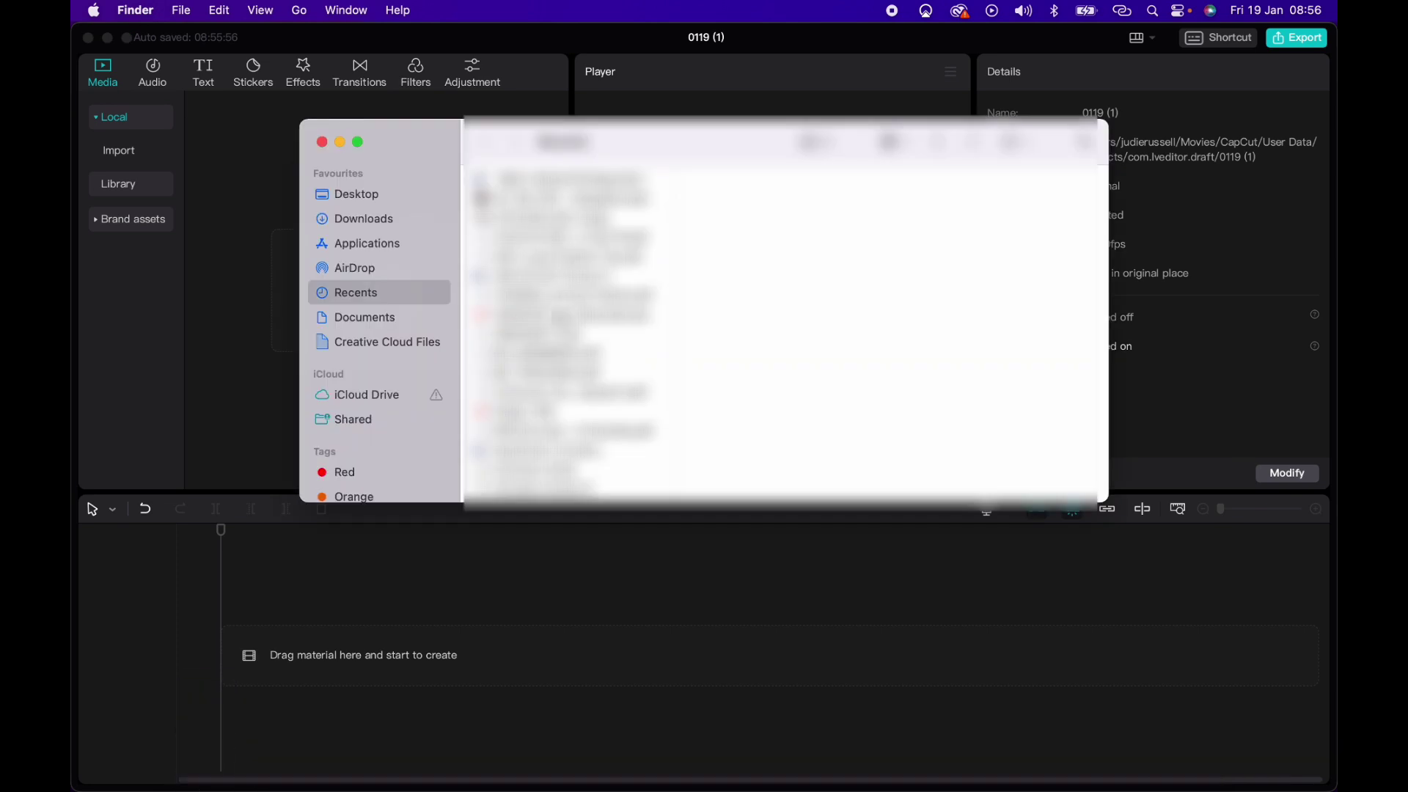
{"action": "left_click", "coordinate": [366, 220]}
{"action": "left_click", "coordinate": [560, 203]}
{"action": "left_click_drag", "start_coordinate": [499, 203], "coordinate": [274, 665]}
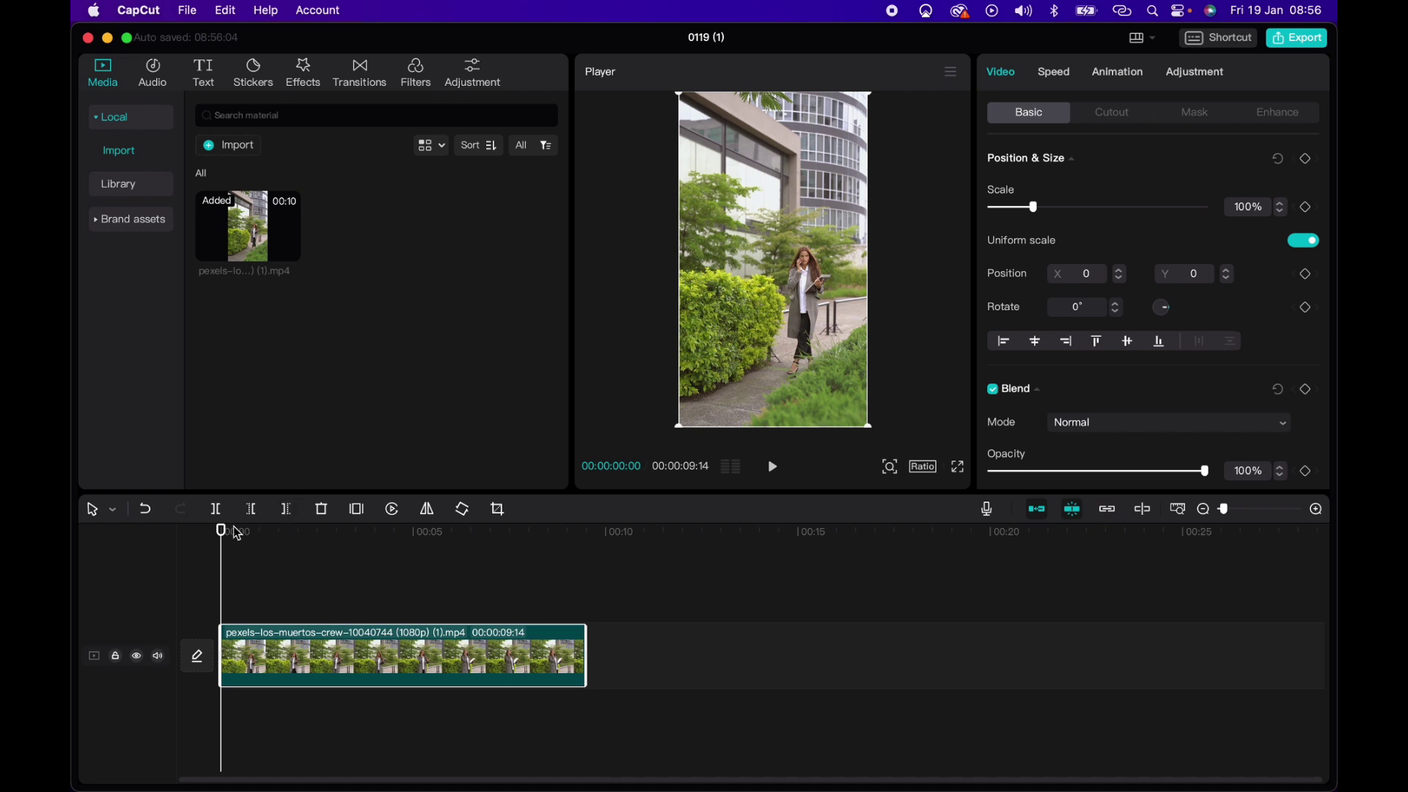
{"action": "mouse_move", "coordinate": [222, 529]}
{"action": "left_mouse_down"}
{"action": "mouse_move", "coordinate": [538, 530]}
{"action": "mouse_move", "coordinate": [202, 542]}
{"action": "left_mouse_up"}
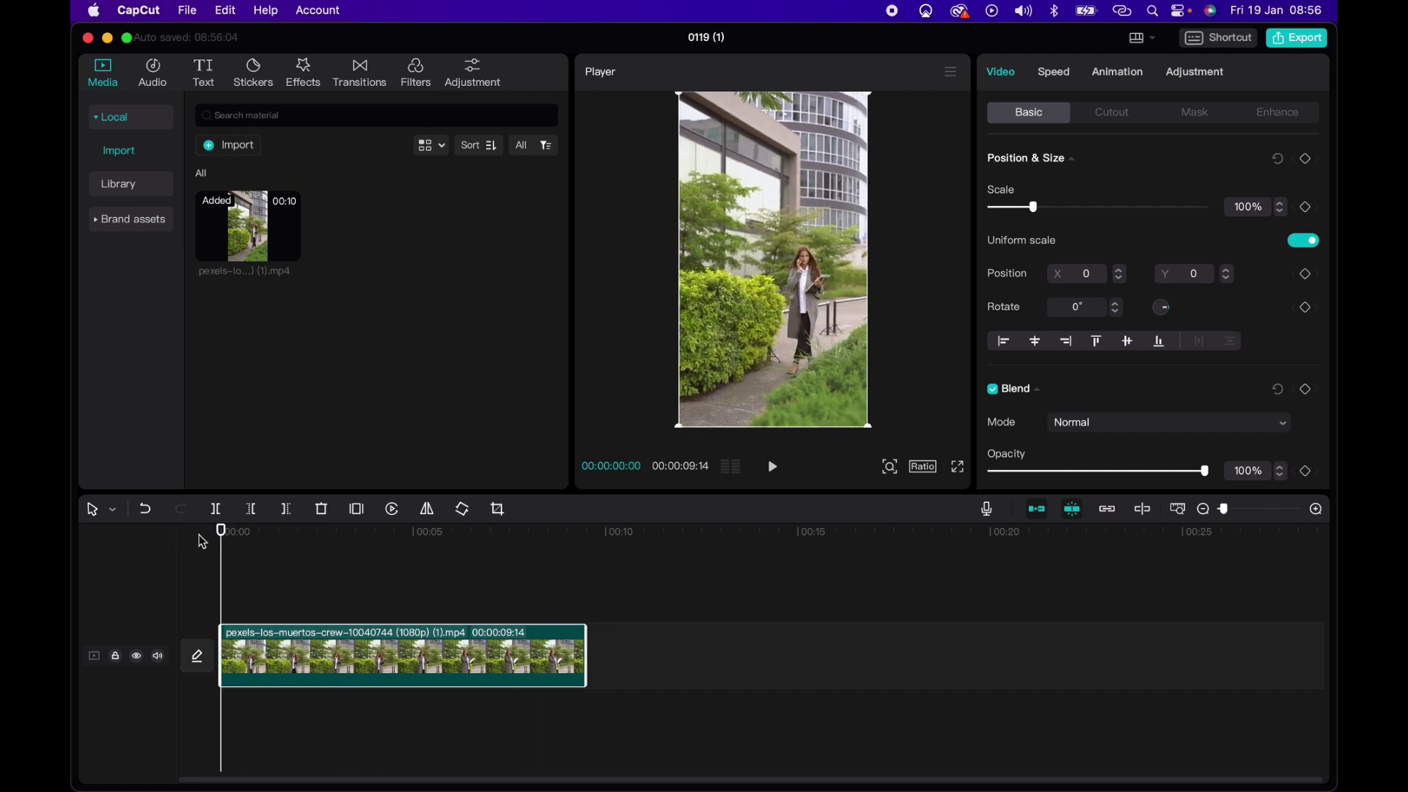
Copy the clip and paste a duplicate on the track above, aligned at 00:00.
{"action": "right_click", "coordinate": [310, 644]}
{"action": "left_click", "coordinate": [294, 647]}
{"action": "left_click", "coordinate": [598, 534]}
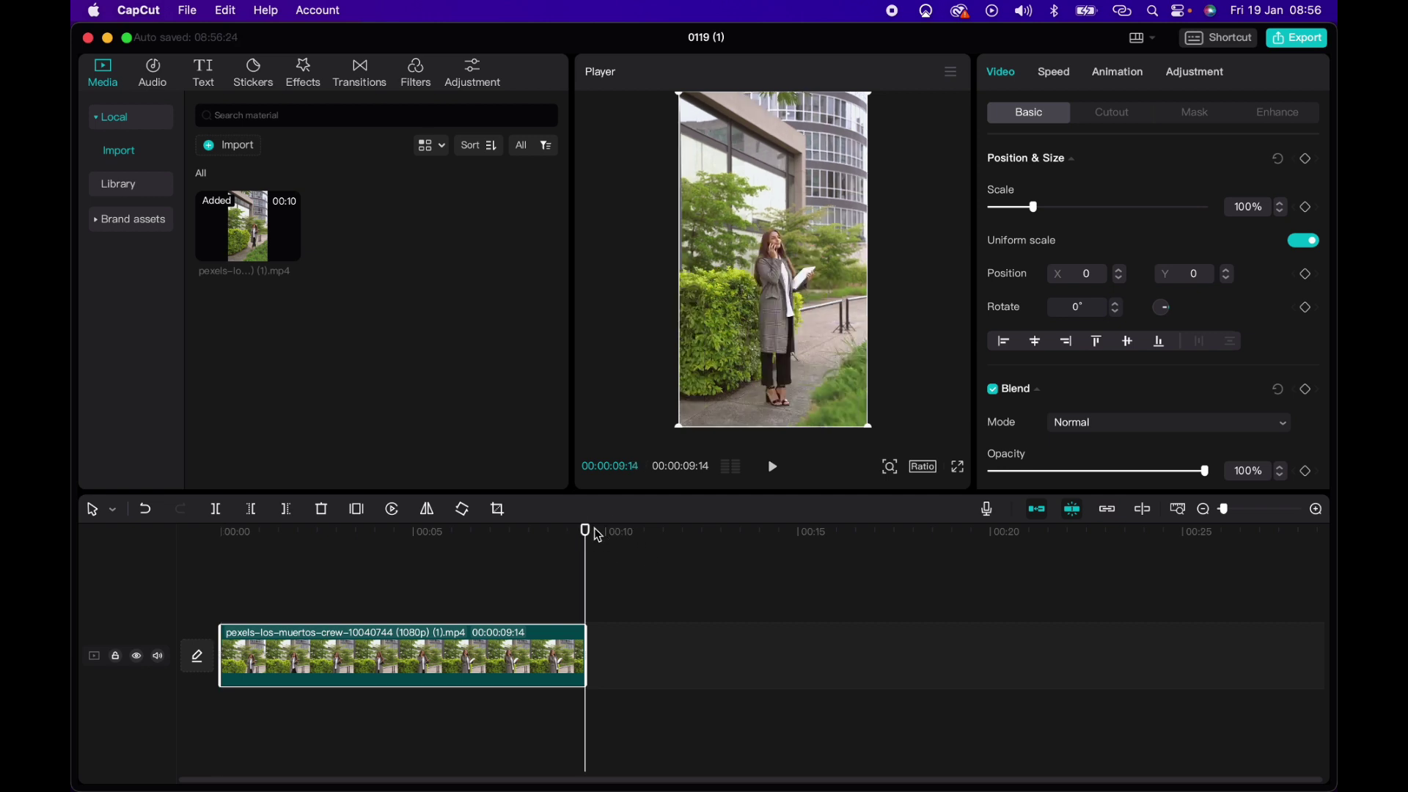
{"action": "key", "text": "ctrl+v"}
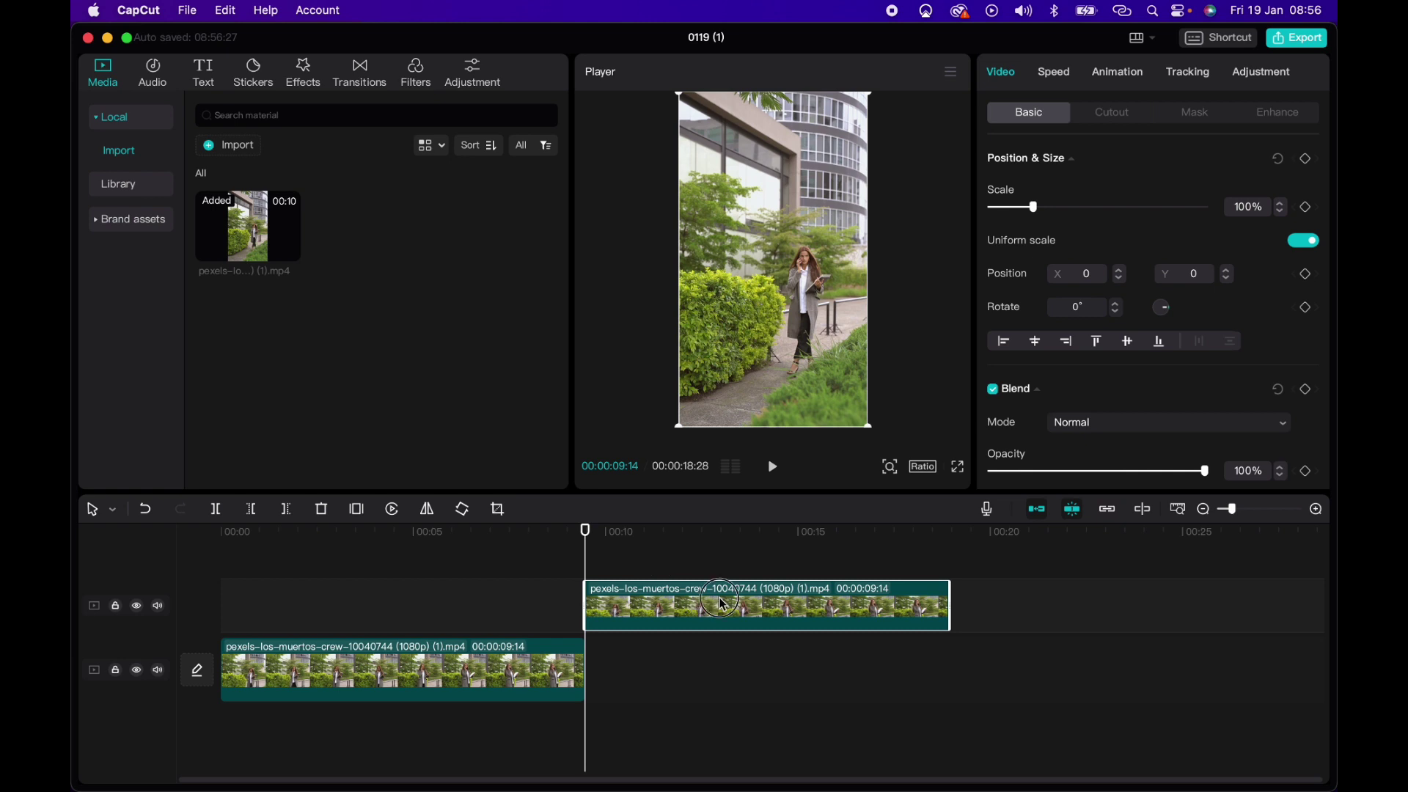
{"action": "left_click_drag", "start_coordinate": [718, 597], "coordinate": [356, 599]}
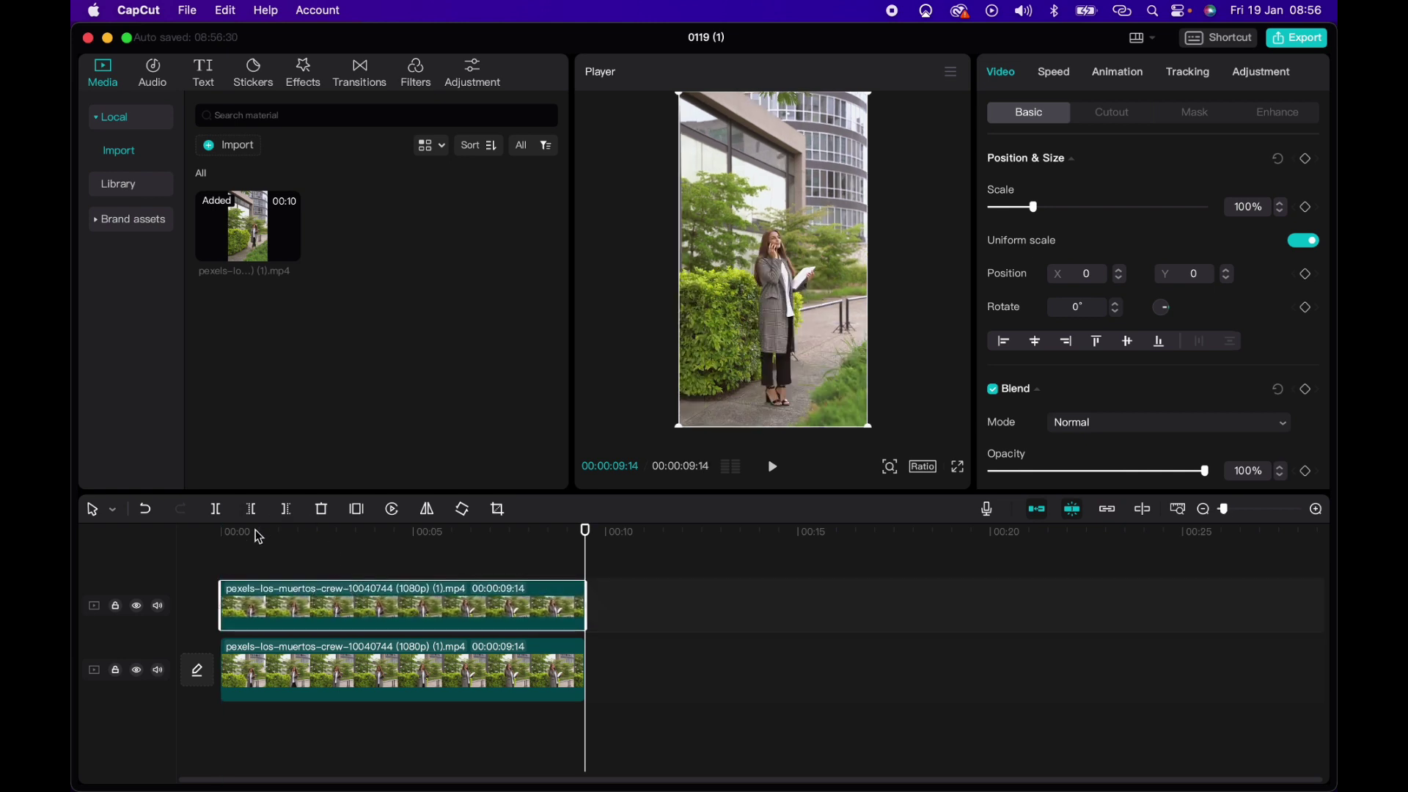
{"action": "left_click", "coordinate": [223, 535]}
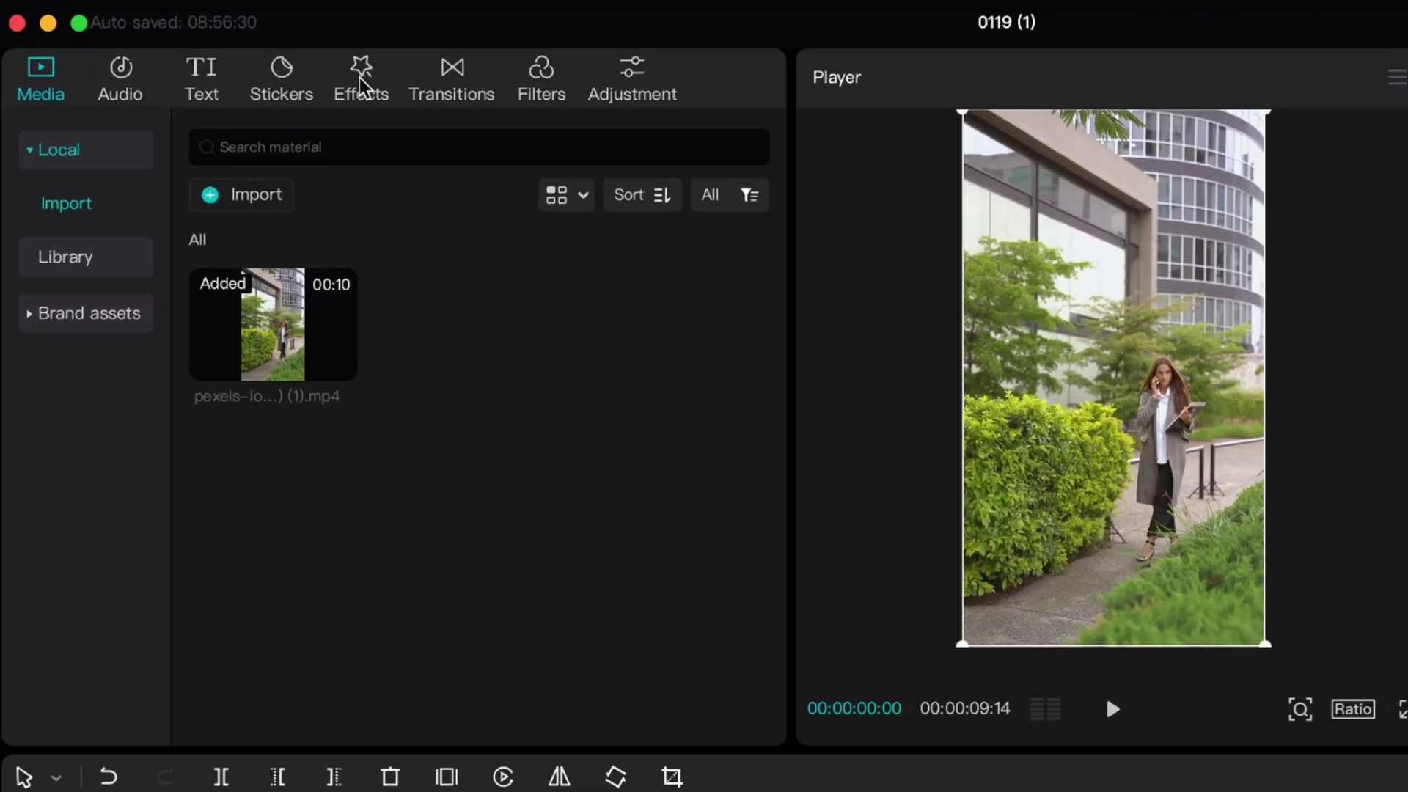
Search the effects library for 'blur' and drop the Blur effect onto the upper clip.
{"action": "left_click", "coordinate": [304, 77]}
{"action": "left_click", "coordinate": [293, 160]}
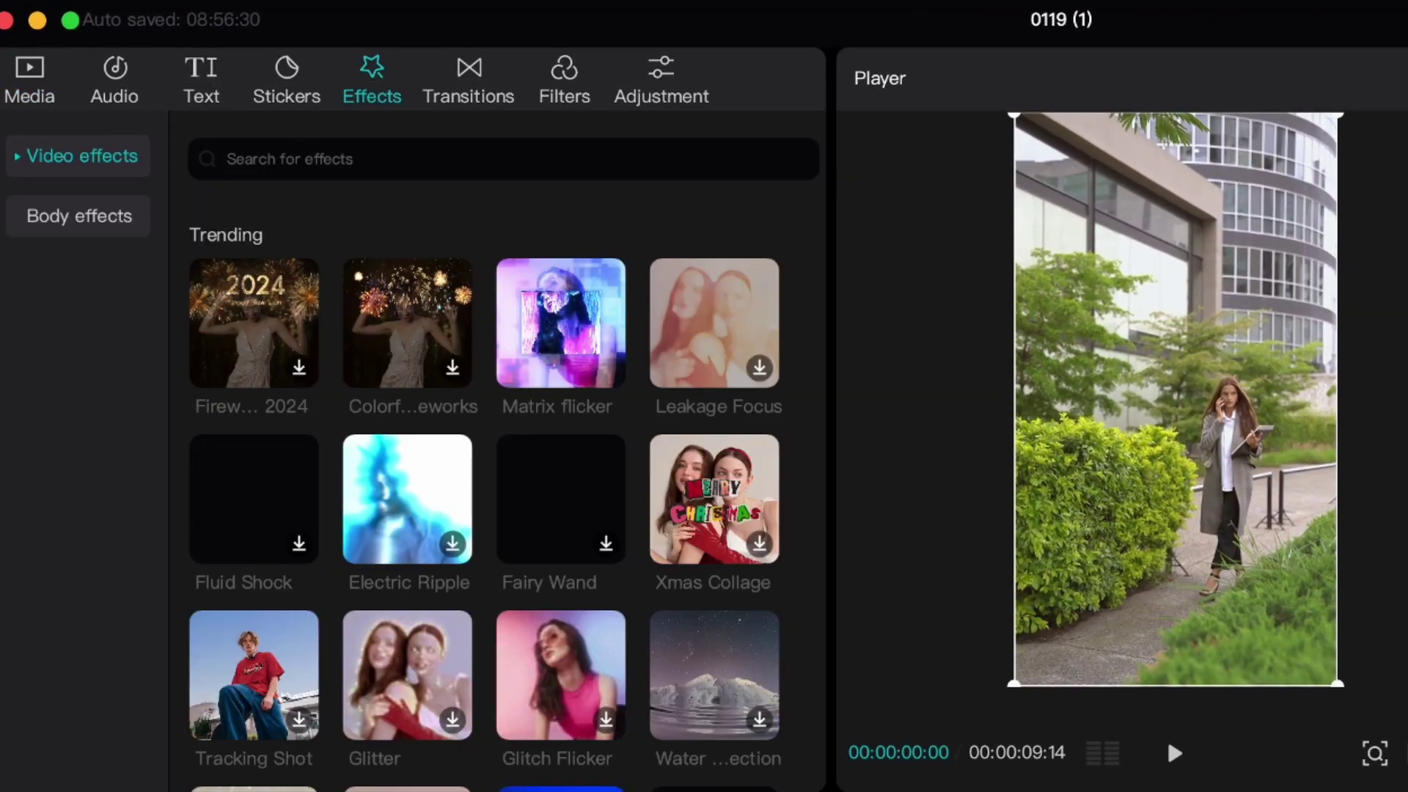
{"action": "type", "text": "blur"}
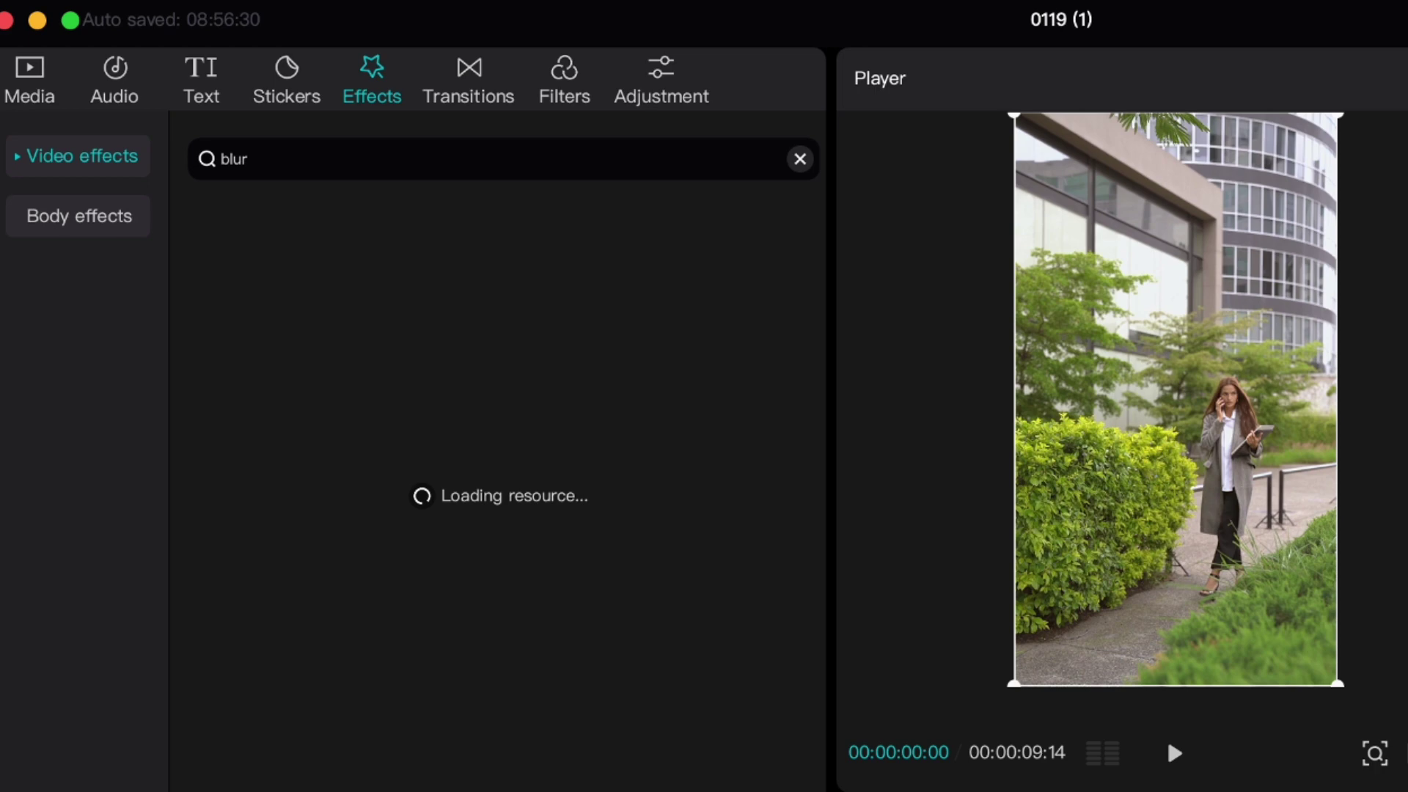
{"action": "mouse_move", "coordinate": [414, 350]}
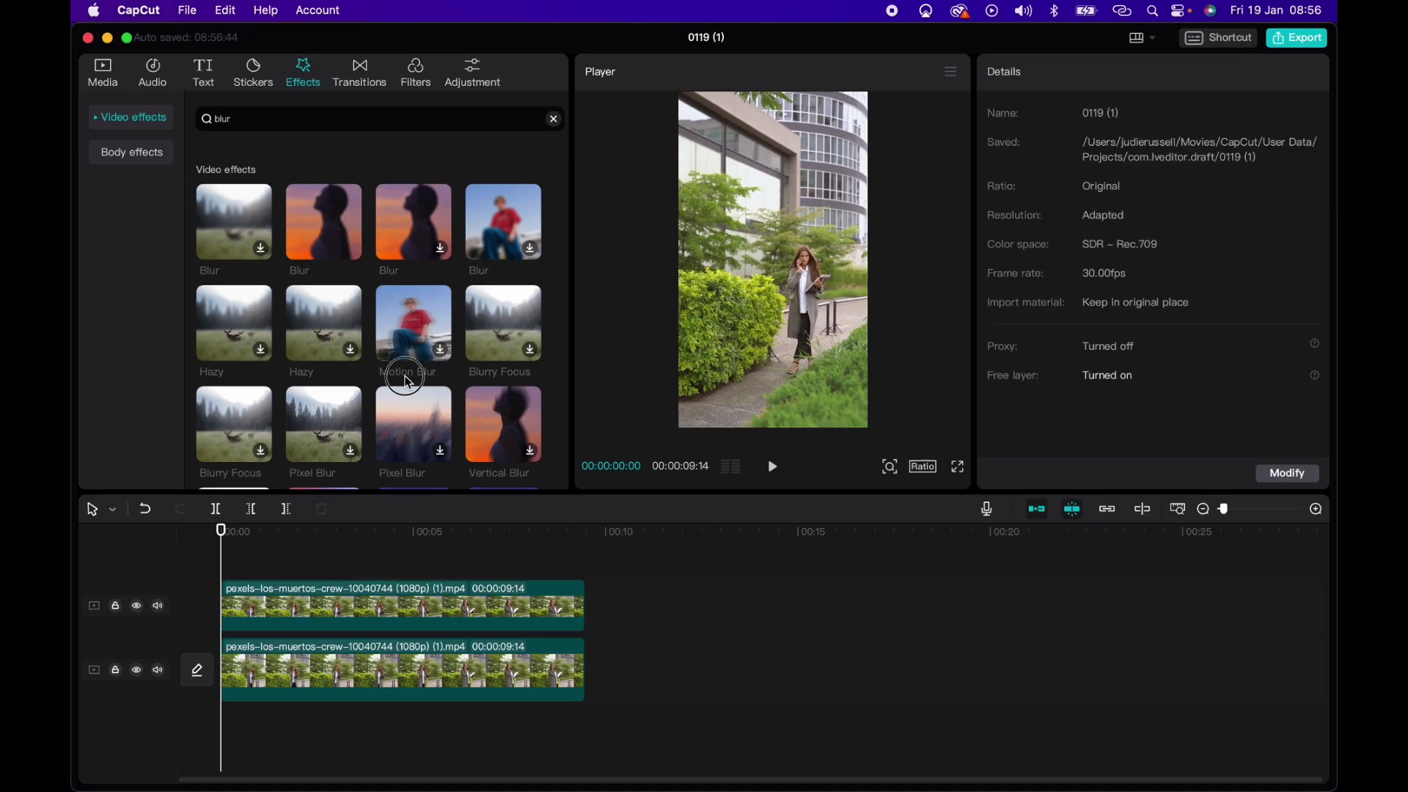
{"action": "left_click_drag", "start_coordinate": [396, 345], "coordinate": [273, 598]}
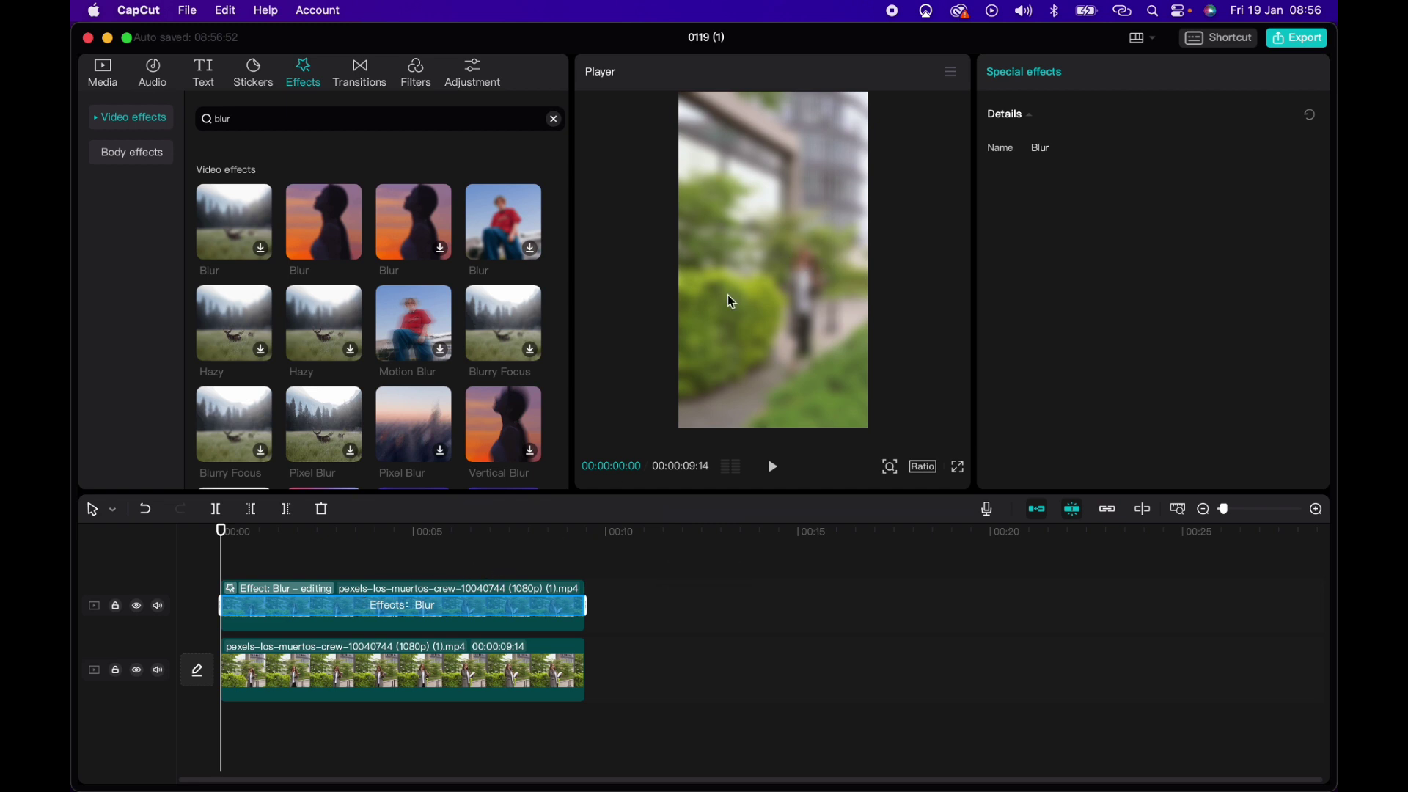
Apply a circle mask to the blurred upper clip and shrink it to about 203x202.
{"action": "left_click", "coordinate": [452, 595]}
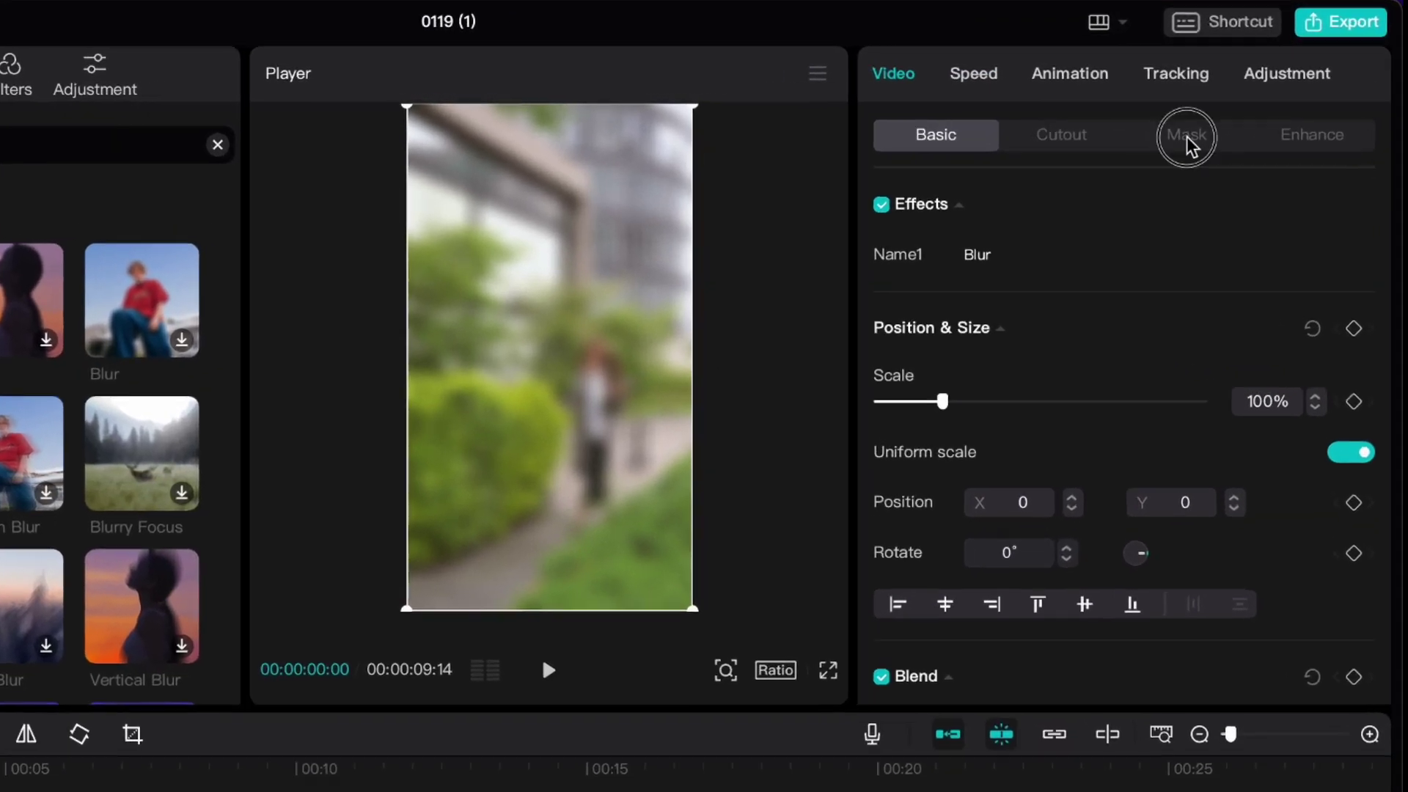
{"action": "left_click", "coordinate": [1193, 113]}
{"action": "left_click", "coordinate": [1240, 301]}
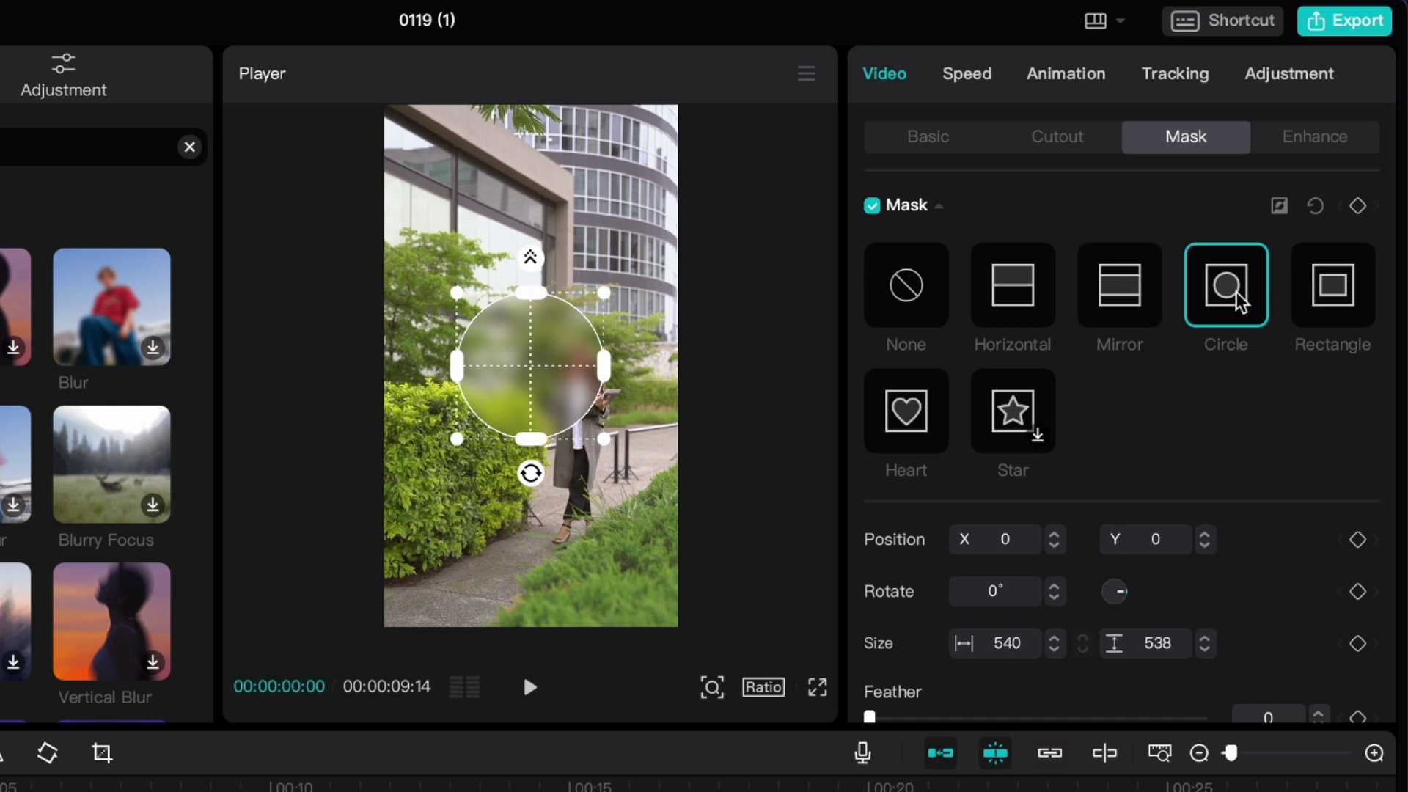
{"action": "left_click_drag", "start_coordinate": [609, 300], "coordinate": [583, 365]}
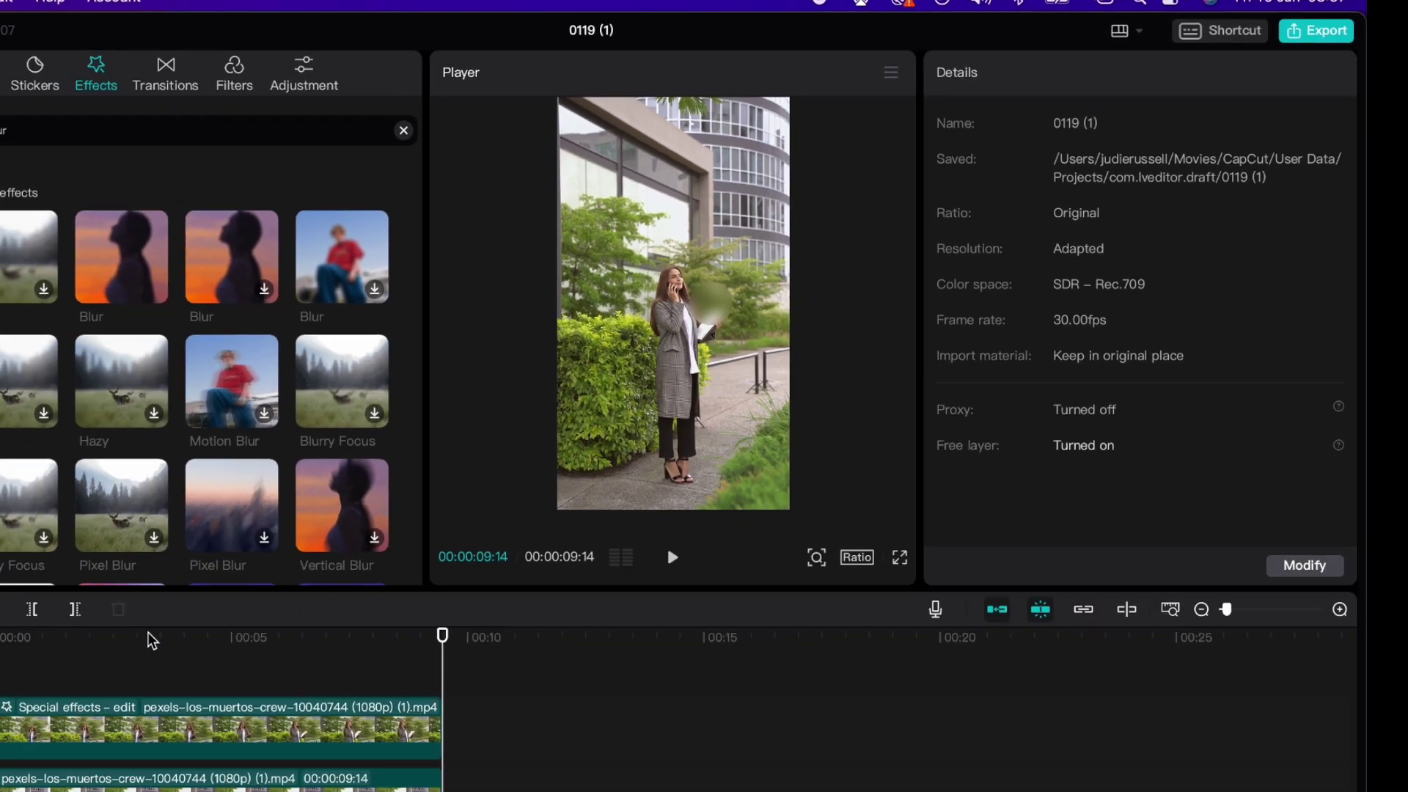
At the clip's start, shrink the circle mask further to about 130x129 over her face.
{"action": "left_click_drag", "start_coordinate": [238, 785], "coordinate": [0, 789]}
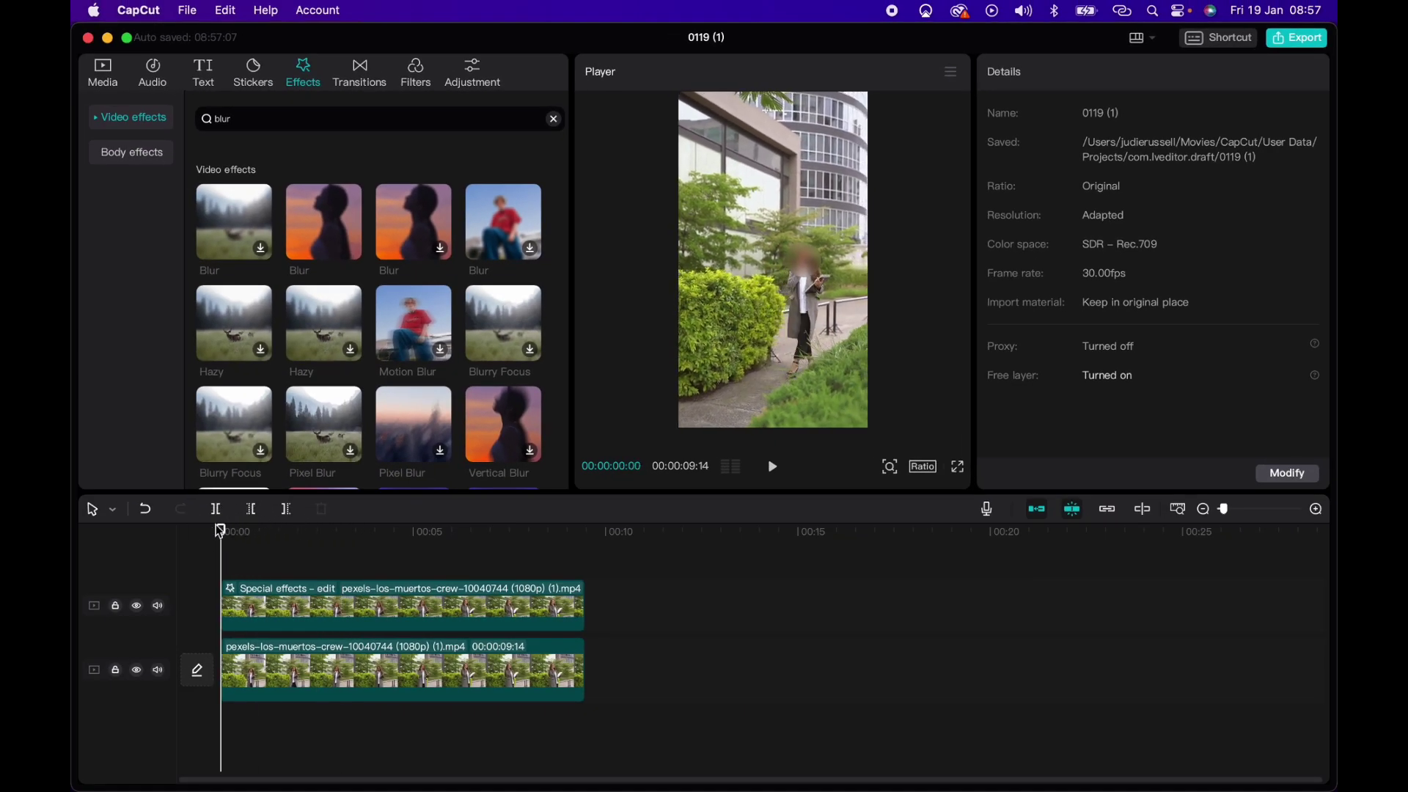
{"action": "left_click", "coordinate": [309, 616]}
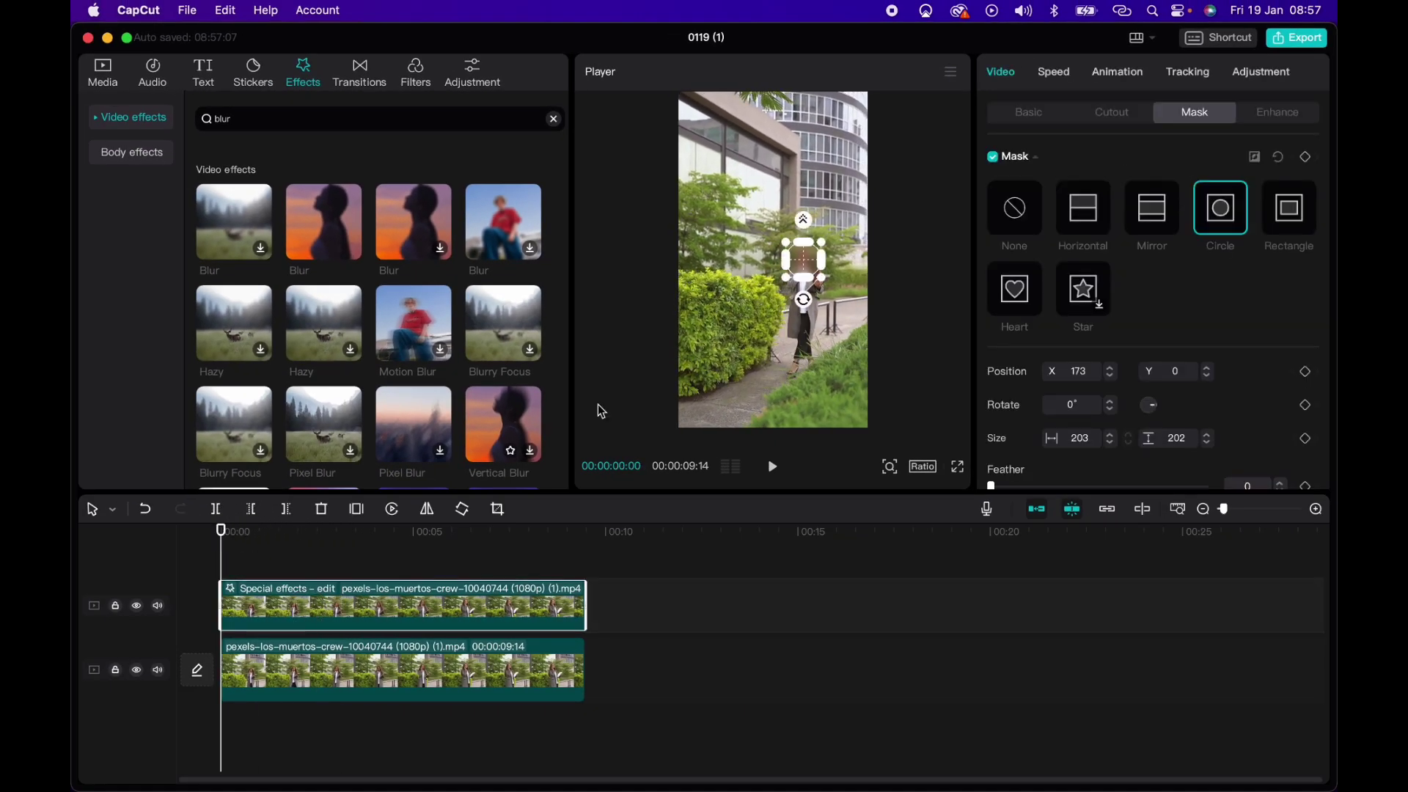
{"action": "mouse_move", "coordinate": [829, 247]}
{"action": "left_mouse_down"}
{"action": "mouse_move", "coordinate": [806, 235]}
{"action": "mouse_move", "coordinate": [816, 261]}
{"action": "left_mouse_up"}
Play the clip from the start to preview how the mask covers her face.
{"action": "left_click", "coordinate": [273, 566]}
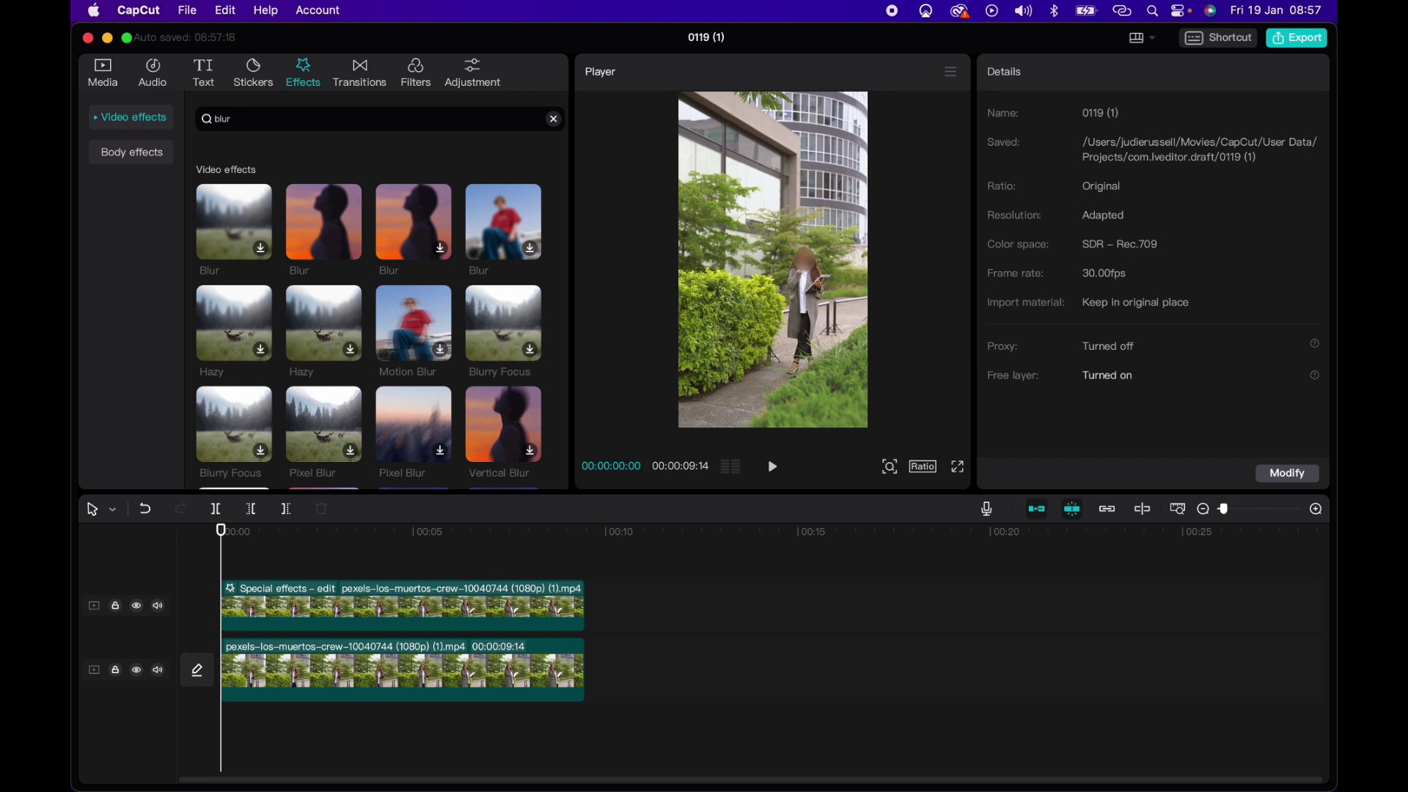
{"action": "left_click", "coordinate": [188, 531]}
{"action": "key", "text": "space"}
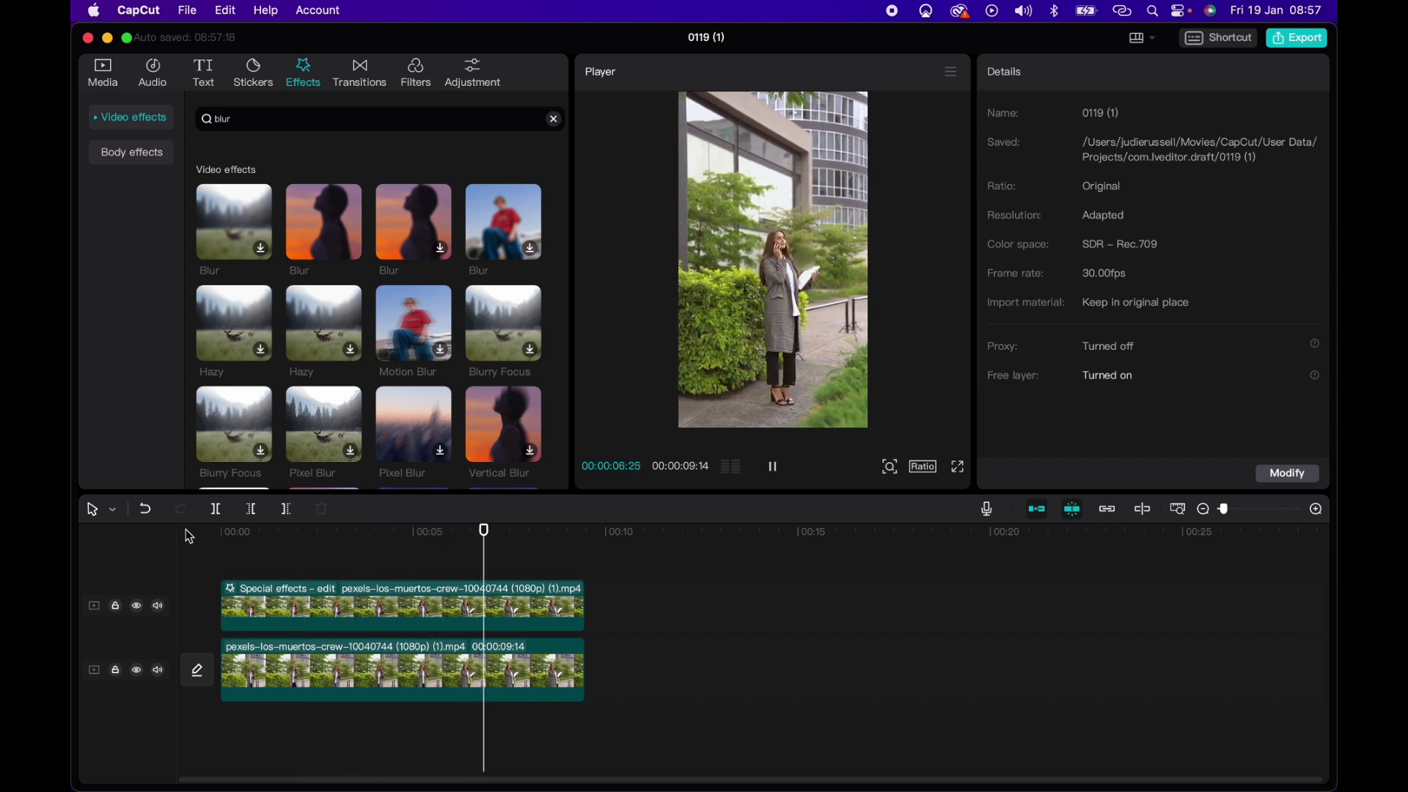
{"action": "key", "text": "space"}
Add a mask position keyframe at 00:00 holding X 180, Y 0.
{"action": "left_click", "coordinate": [214, 539]}
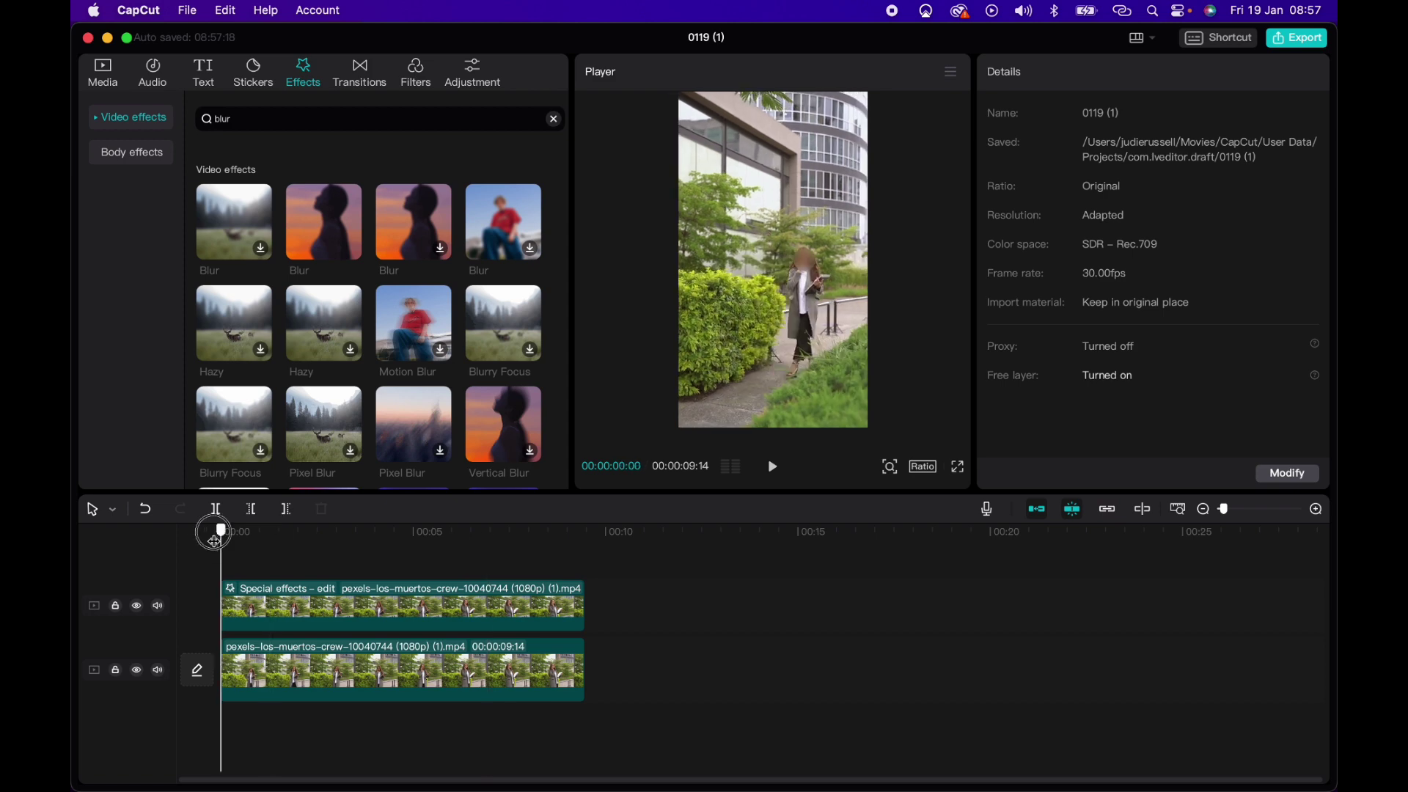
{"action": "left_click", "coordinate": [284, 612]}
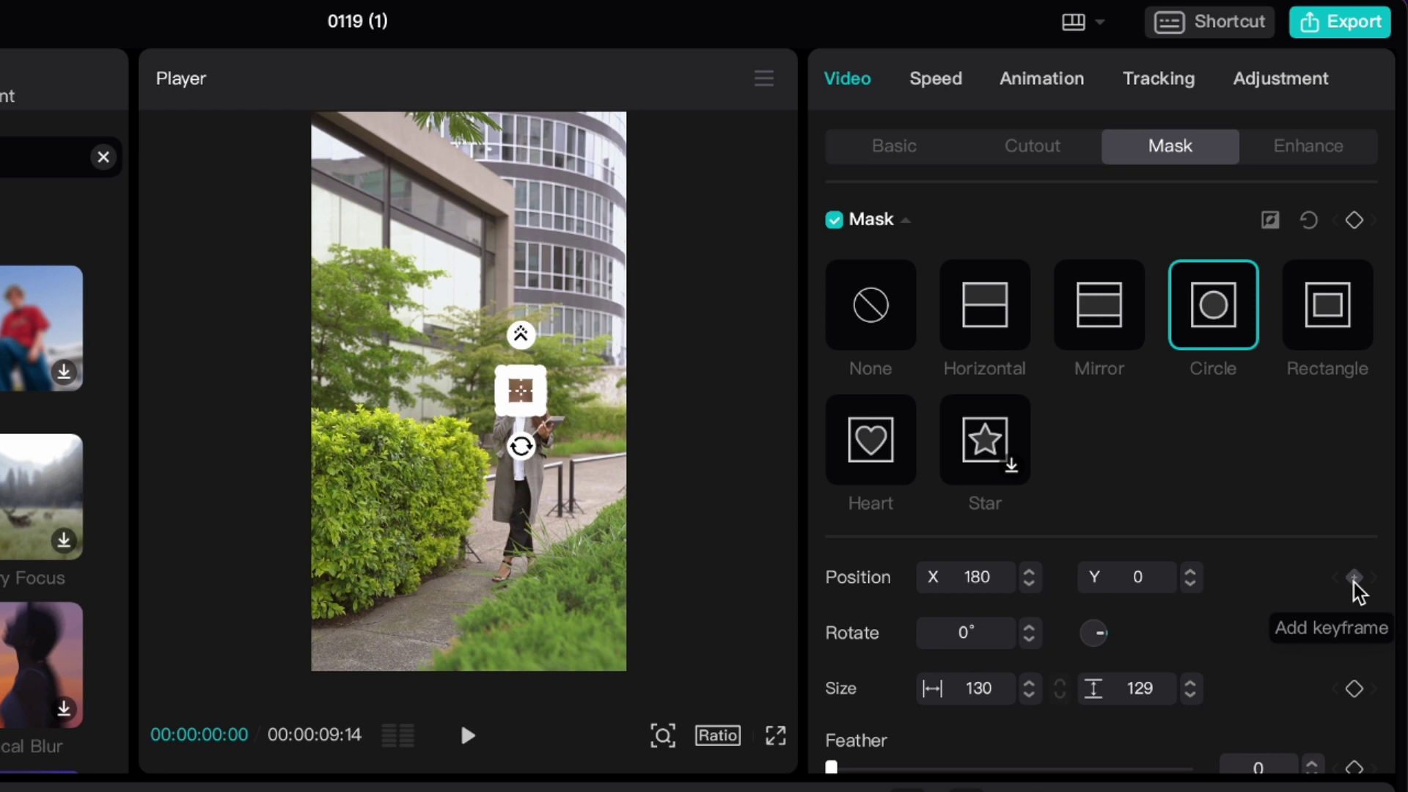
{"action": "left_click", "coordinate": [1355, 579]}
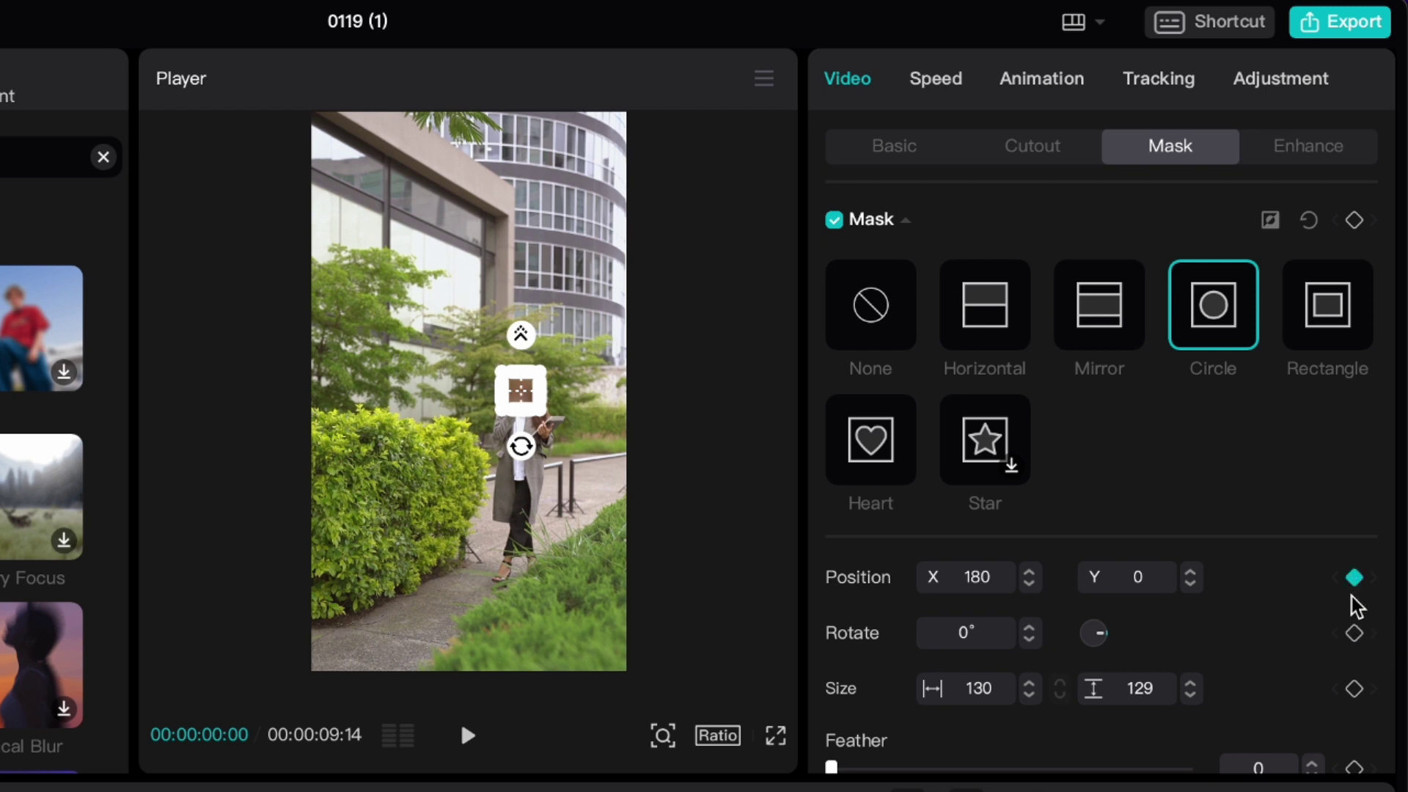
Add a mask size keyframe, then reposition the mask onto her face around one second in.
{"action": "left_click", "coordinate": [1357, 693]}
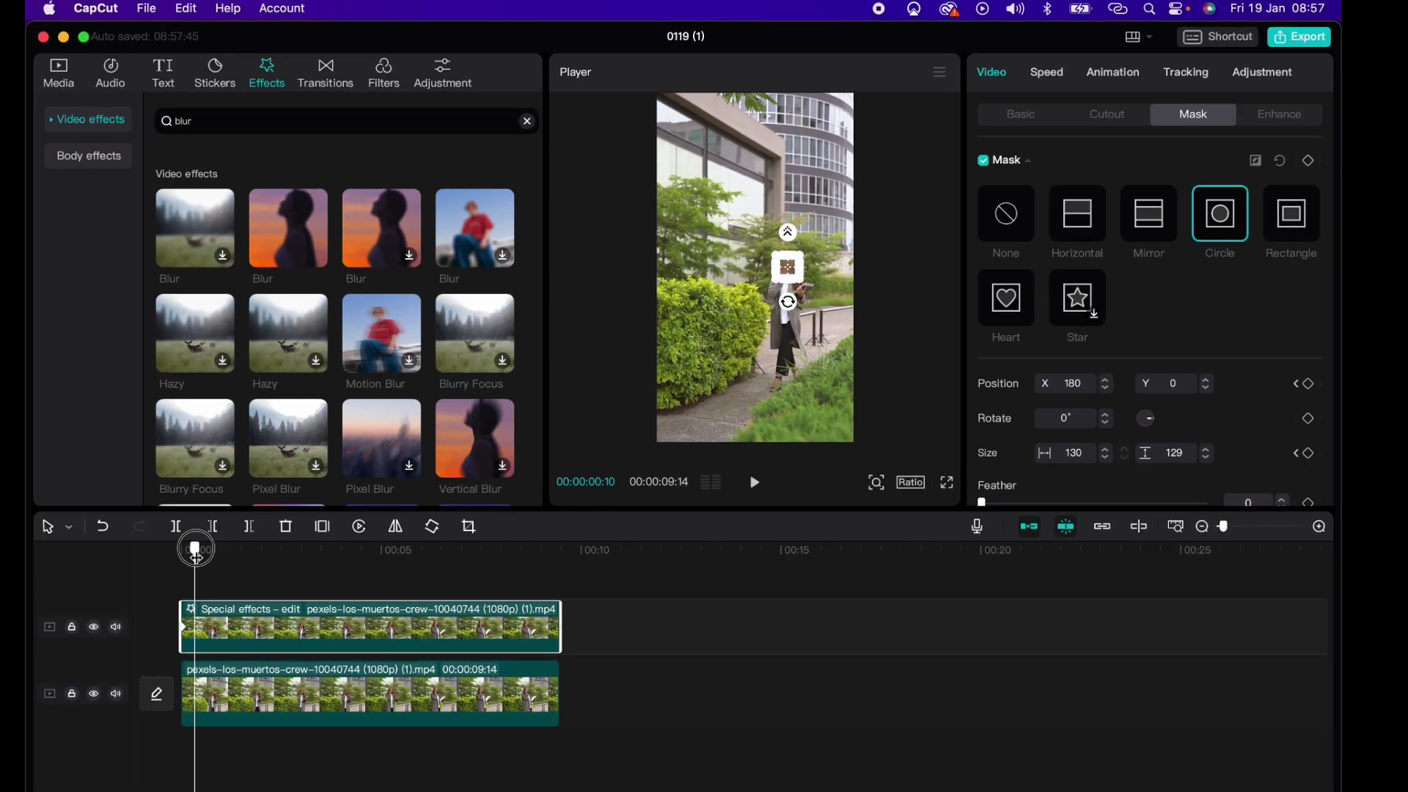
{"action": "left_click_drag", "start_coordinate": [195, 541], "coordinate": [274, 535]}
{"action": "left_click_drag", "start_coordinate": [808, 260], "coordinate": [802, 251]}
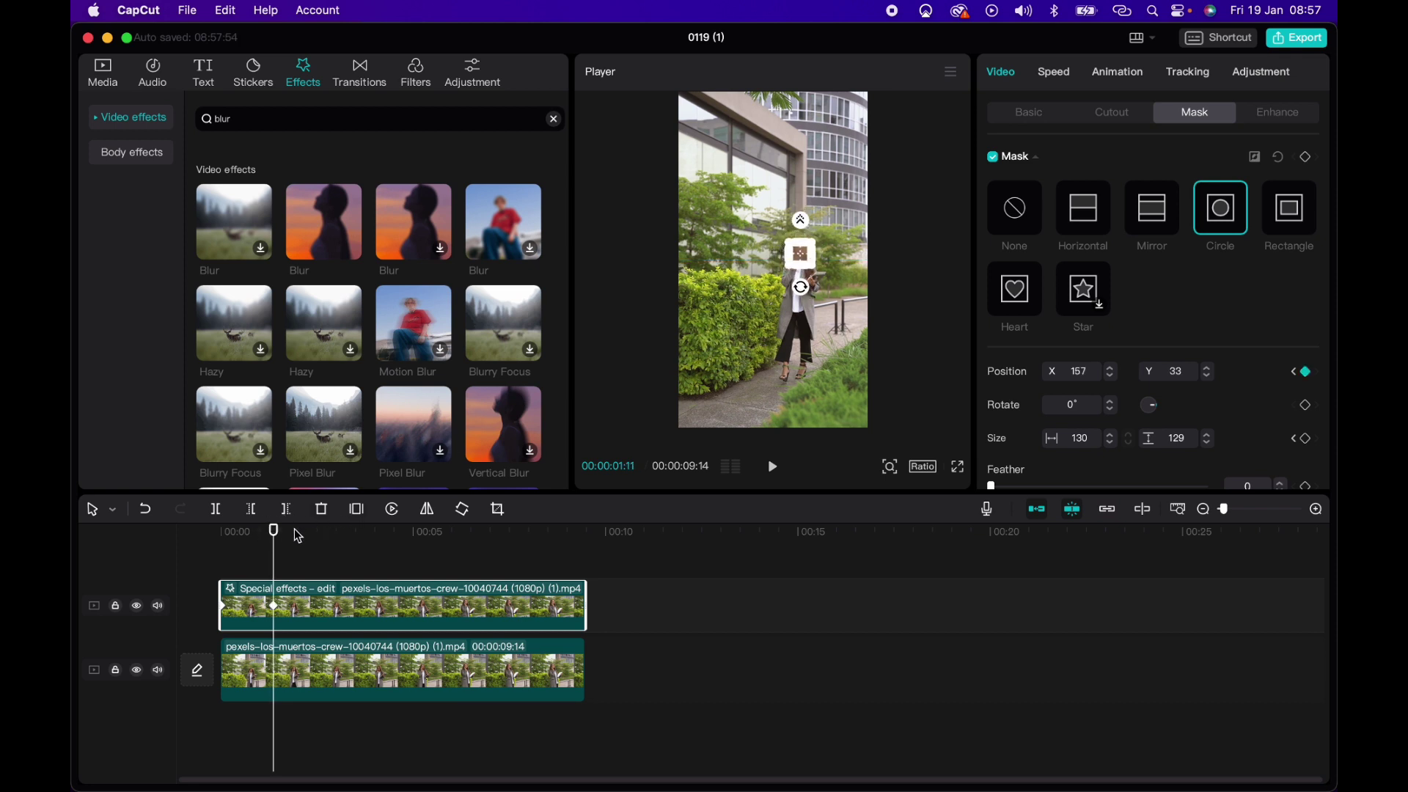
{"action": "key", "text": "space"}
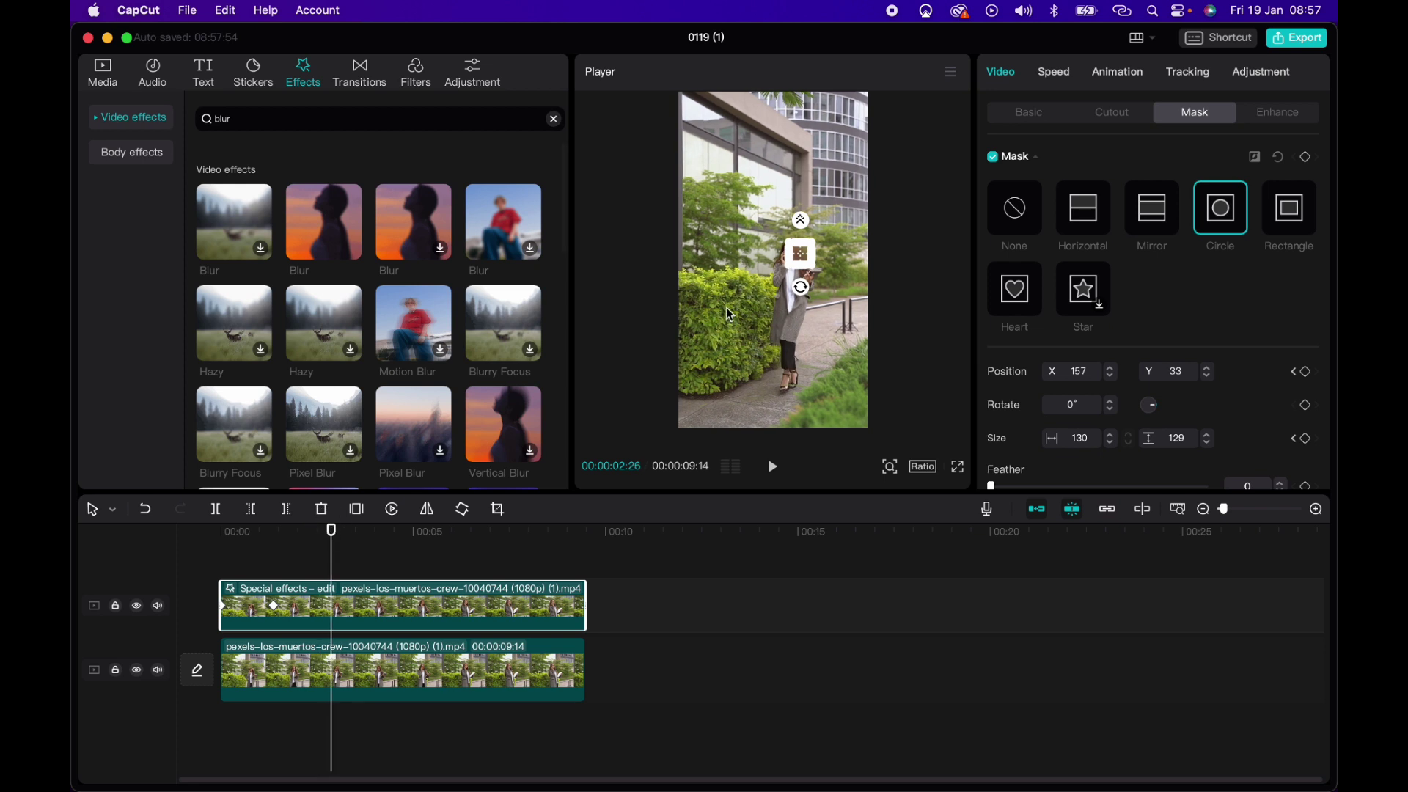
{"action": "left_click_drag", "start_coordinate": [810, 254], "coordinate": [799, 253]}
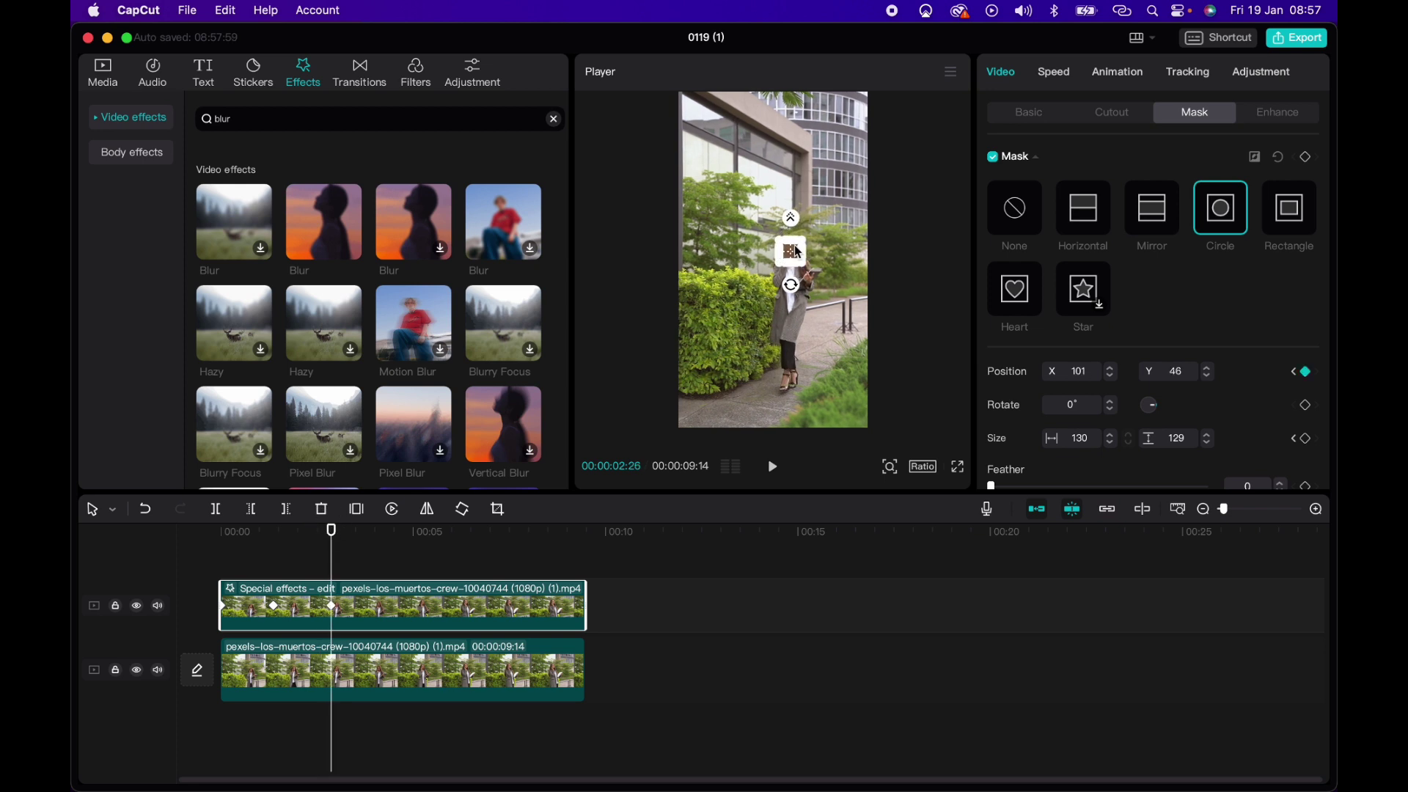
Scrub through about 4 s, 6 s and on to the clip's end to follow her face.
{"action": "left_click_drag", "start_coordinate": [332, 530], "coordinate": [401, 527]}
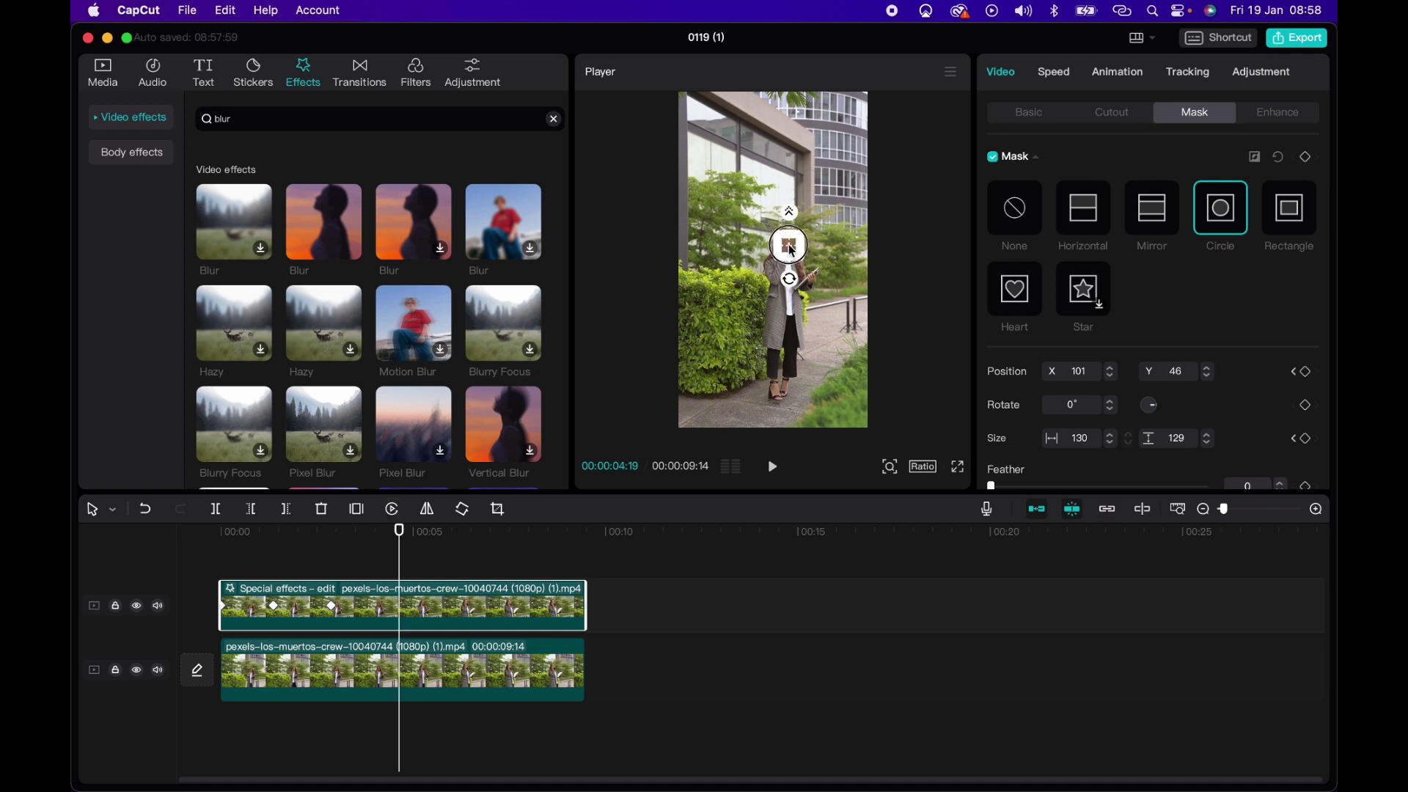
{"action": "left_click_drag", "start_coordinate": [399, 531], "coordinate": [467, 539]}
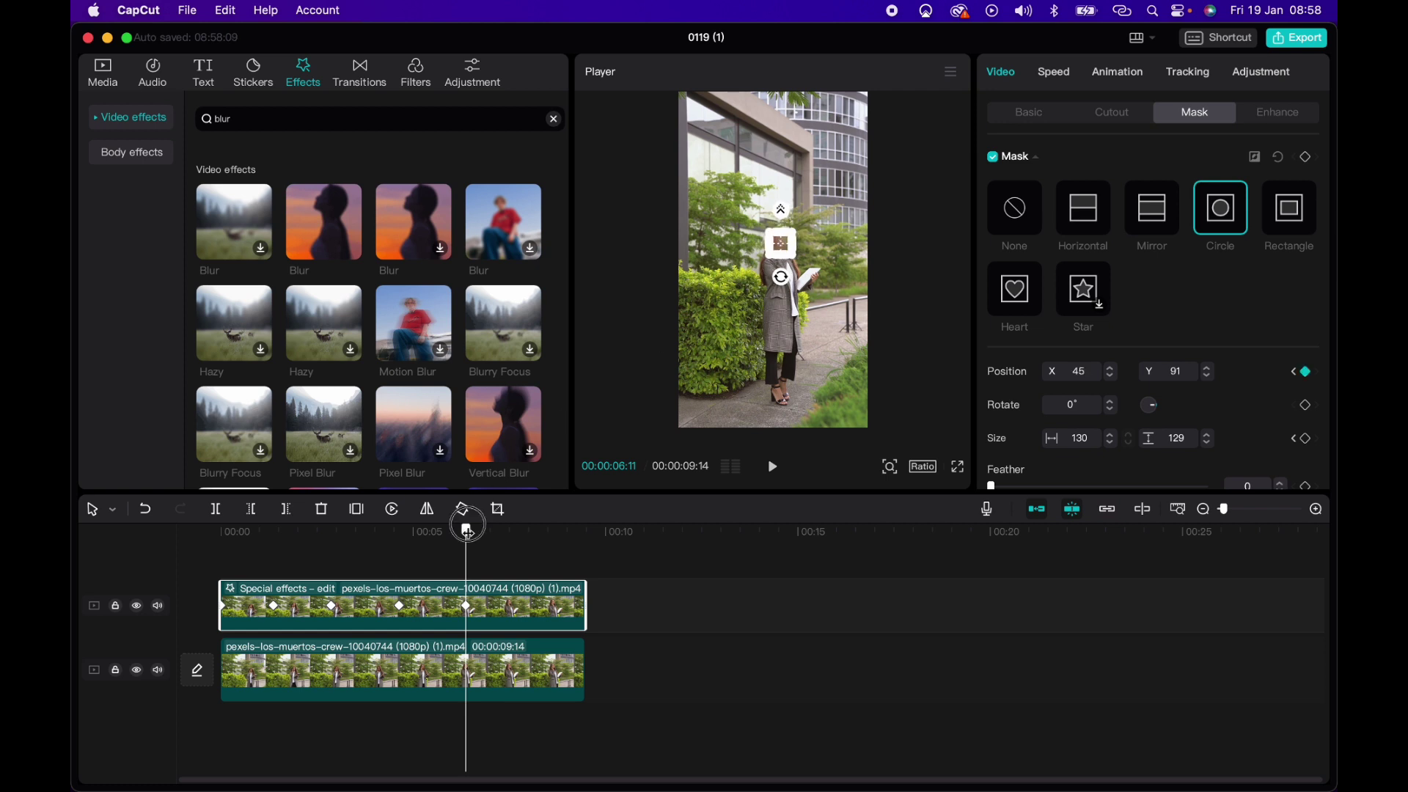
{"action": "left_click_drag", "start_coordinate": [467, 530], "coordinate": [555, 530]}
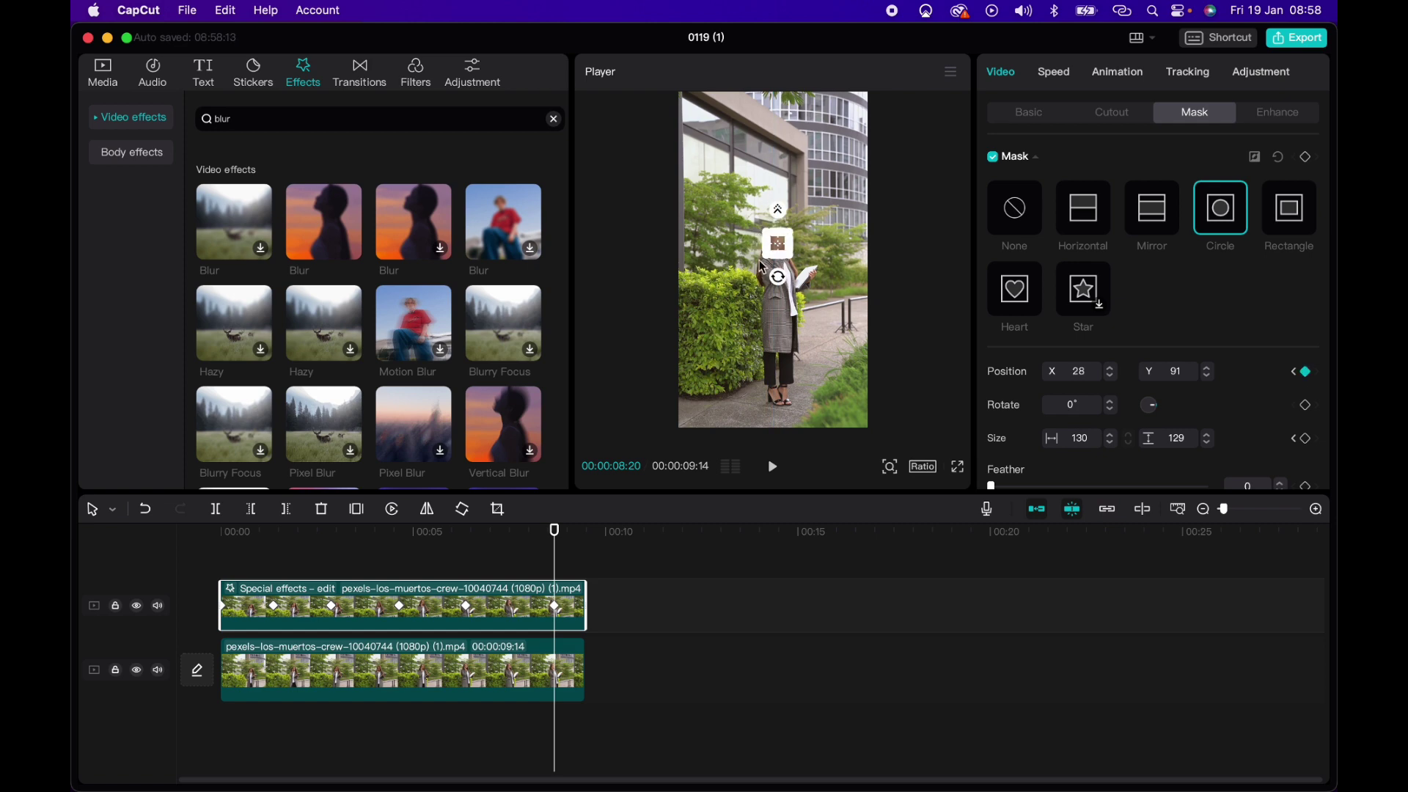
{"action": "left_click_drag", "start_coordinate": [555, 530], "coordinate": [586, 530]}
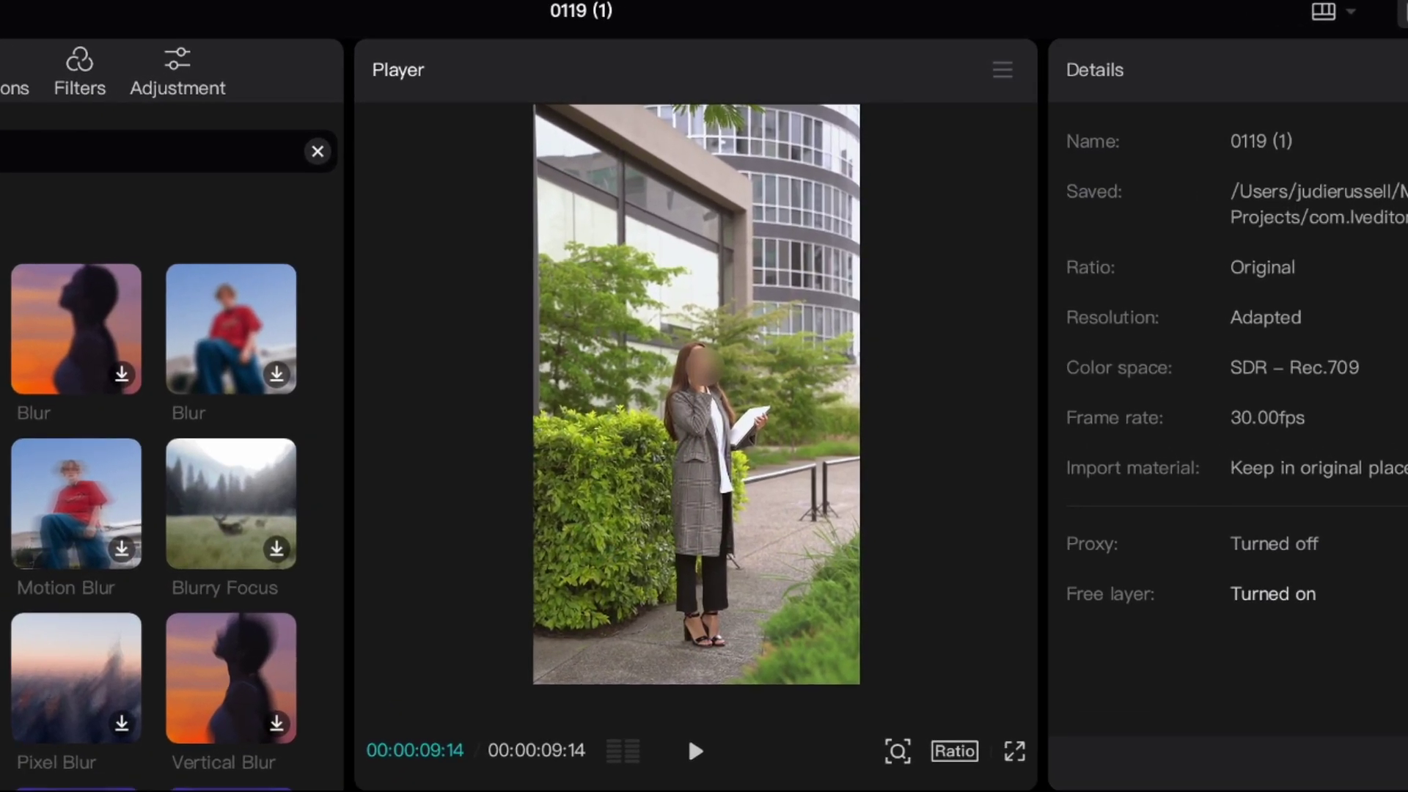
Review the tracking playback, then raise the mask's Feather slightly to soften its edge.
{"action": "left_click", "coordinate": [710, 669]}
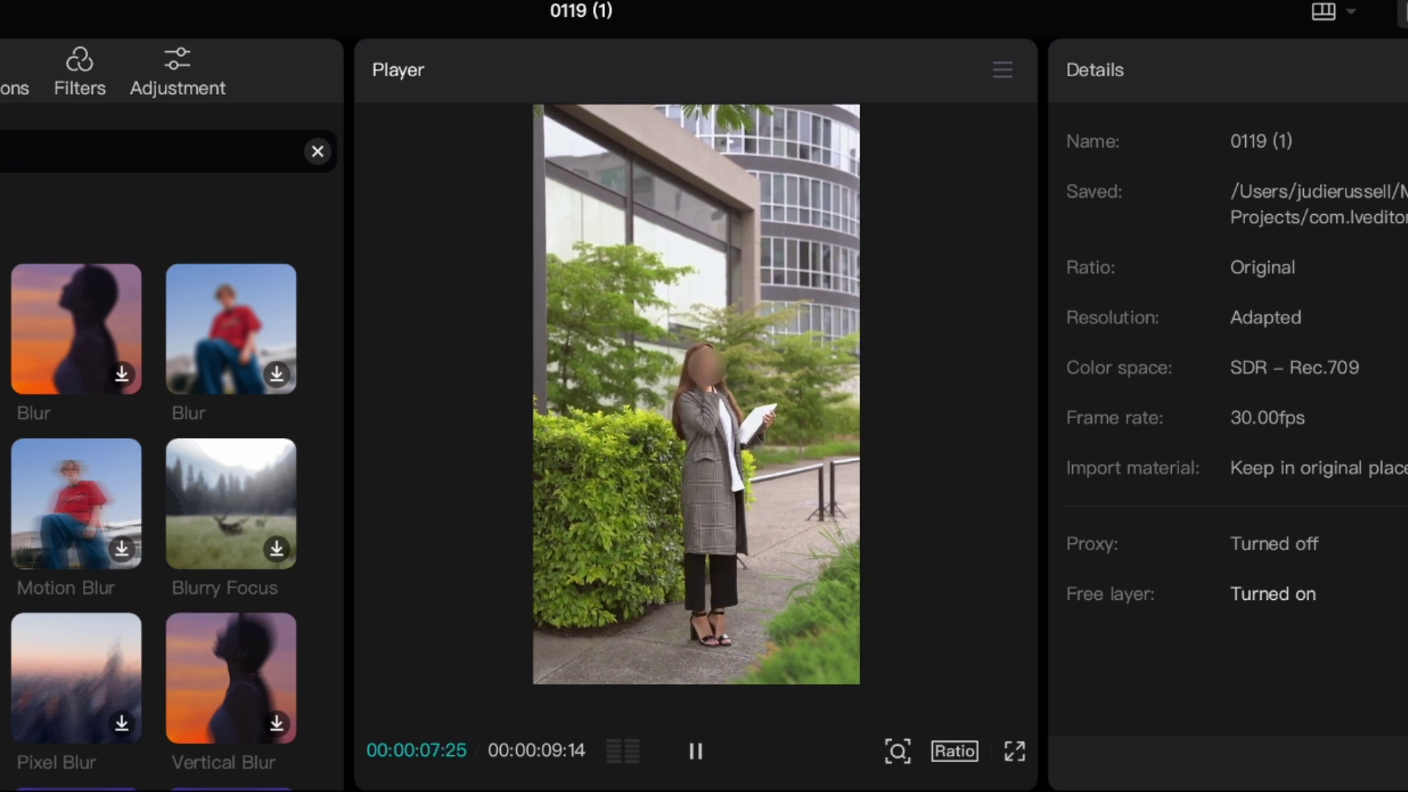
{"action": "left_click", "coordinate": [693, 746]}
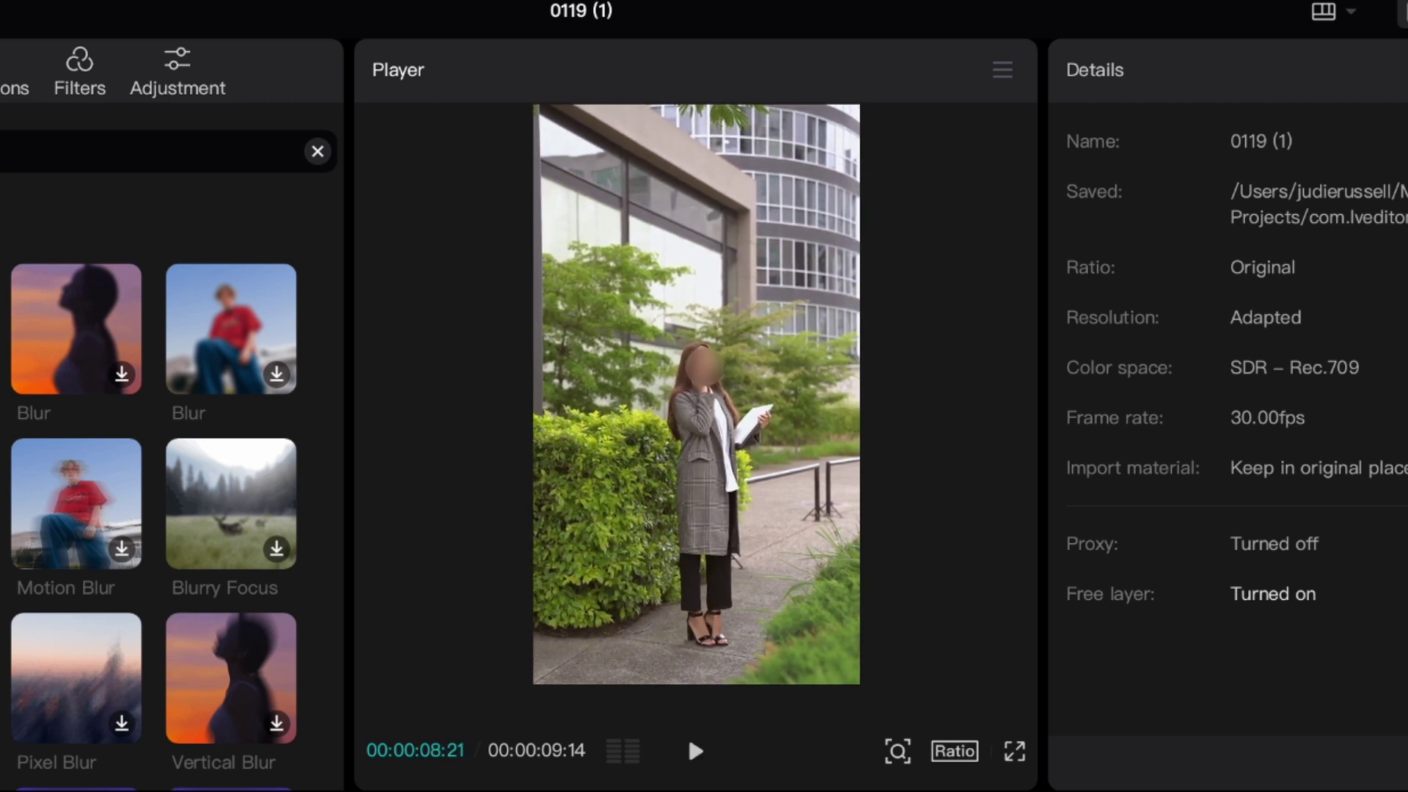
{"action": "scroll", "coordinate": [1135, 724], "scroll_direction": "down", "scroll_amount": 1}
{"action": "left_click_drag", "start_coordinate": [1073, 742], "coordinate": [1093, 742]}
Nudge the mask's centre back onto her face and replay to confirm the blur covers it.
{"action": "key", "text": "space"}
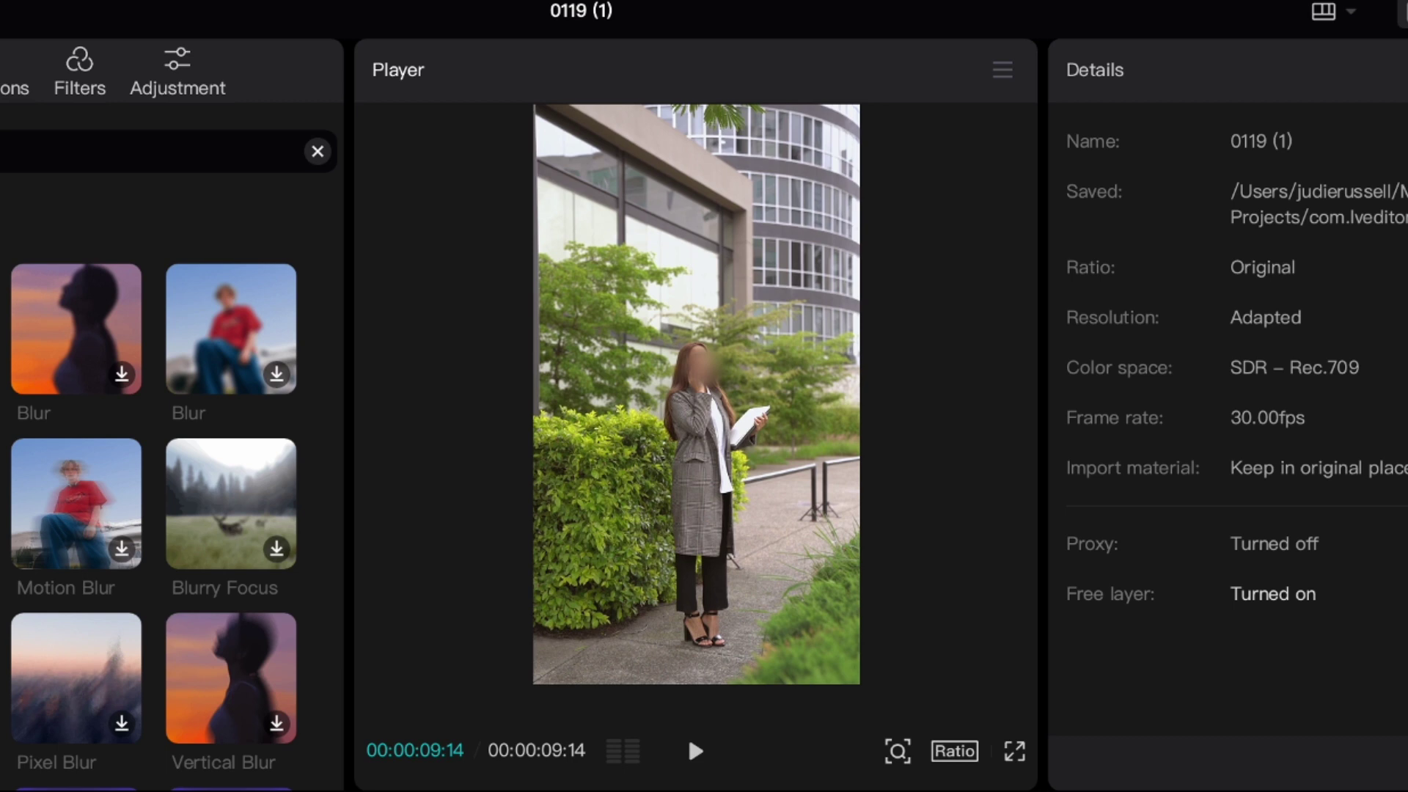
{"action": "left_click_drag", "start_coordinate": [701, 360], "coordinate": [711, 367]}
{"action": "key", "text": "space"}
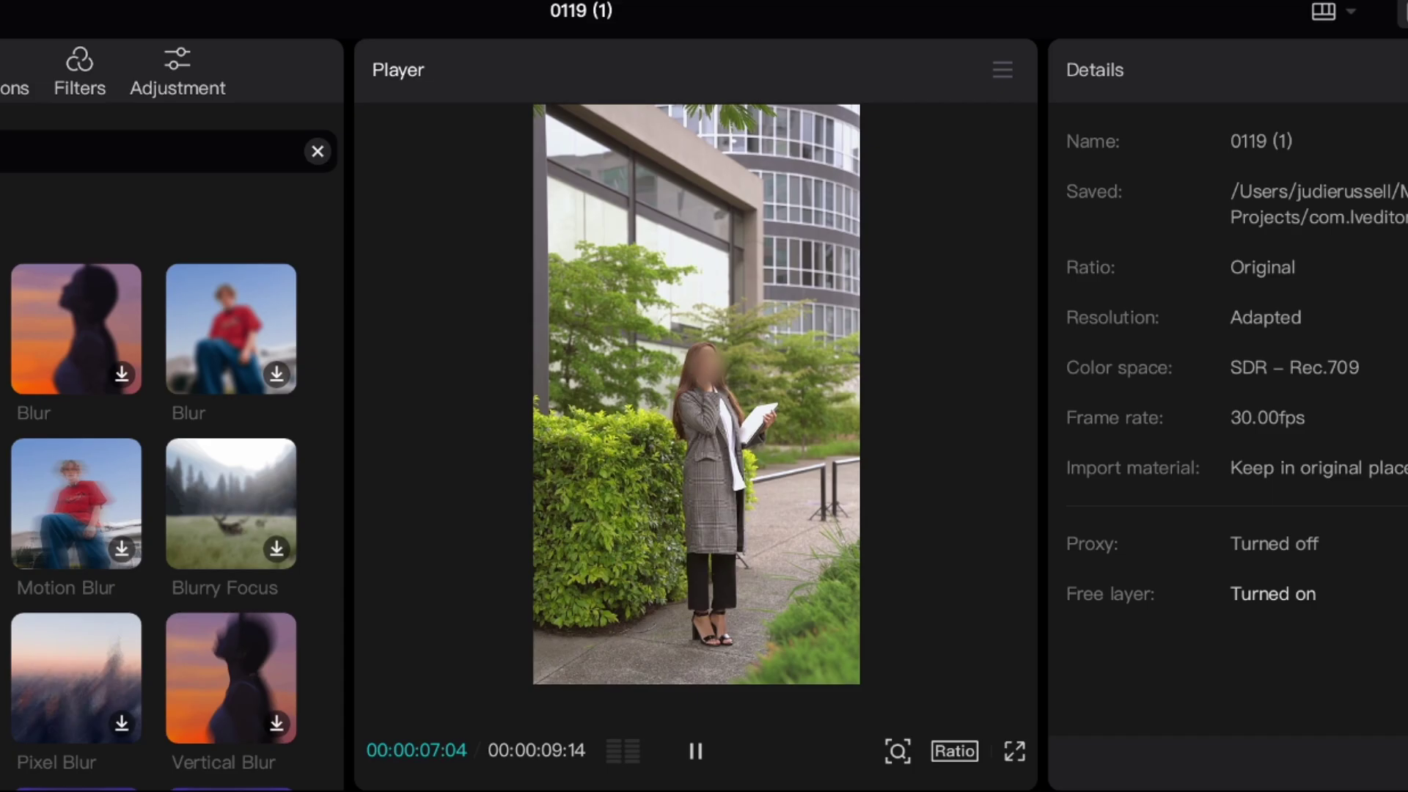